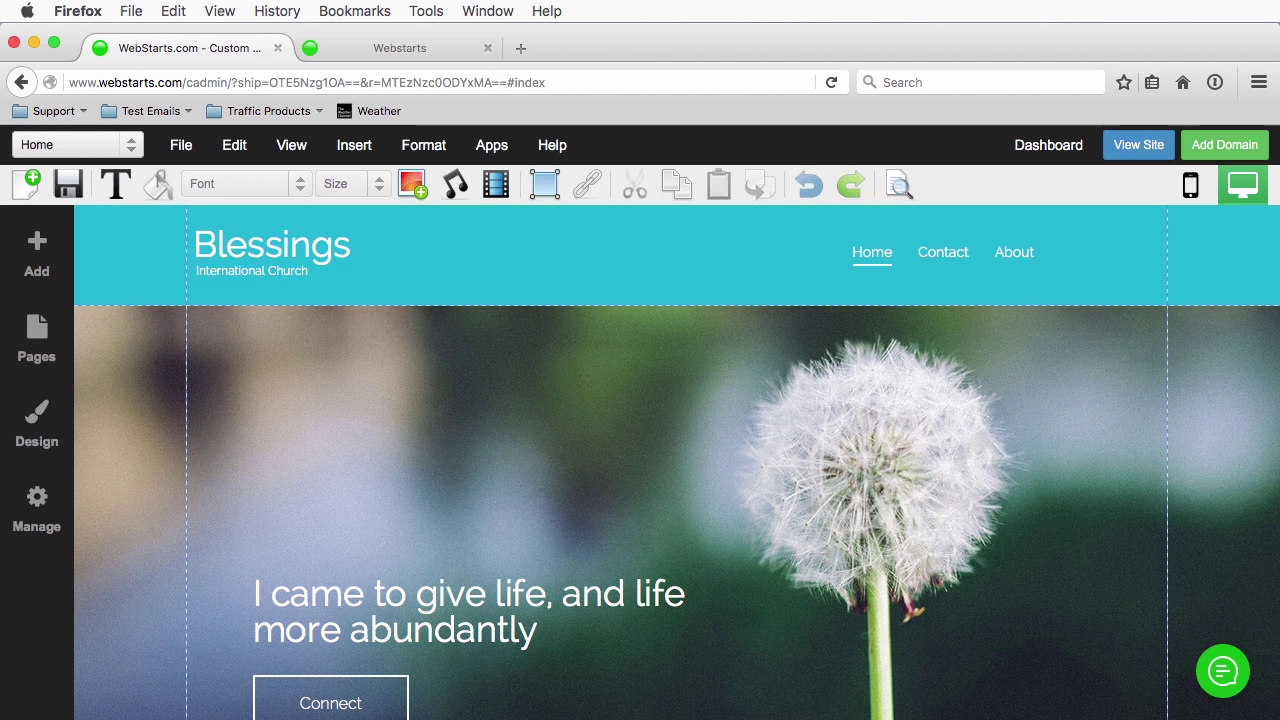
Create a new web page named Events as a copy of the About page
{"action": "scroll", "coordinate": [557, 509], "scroll_direction": "down", "scroll_amount": 10}
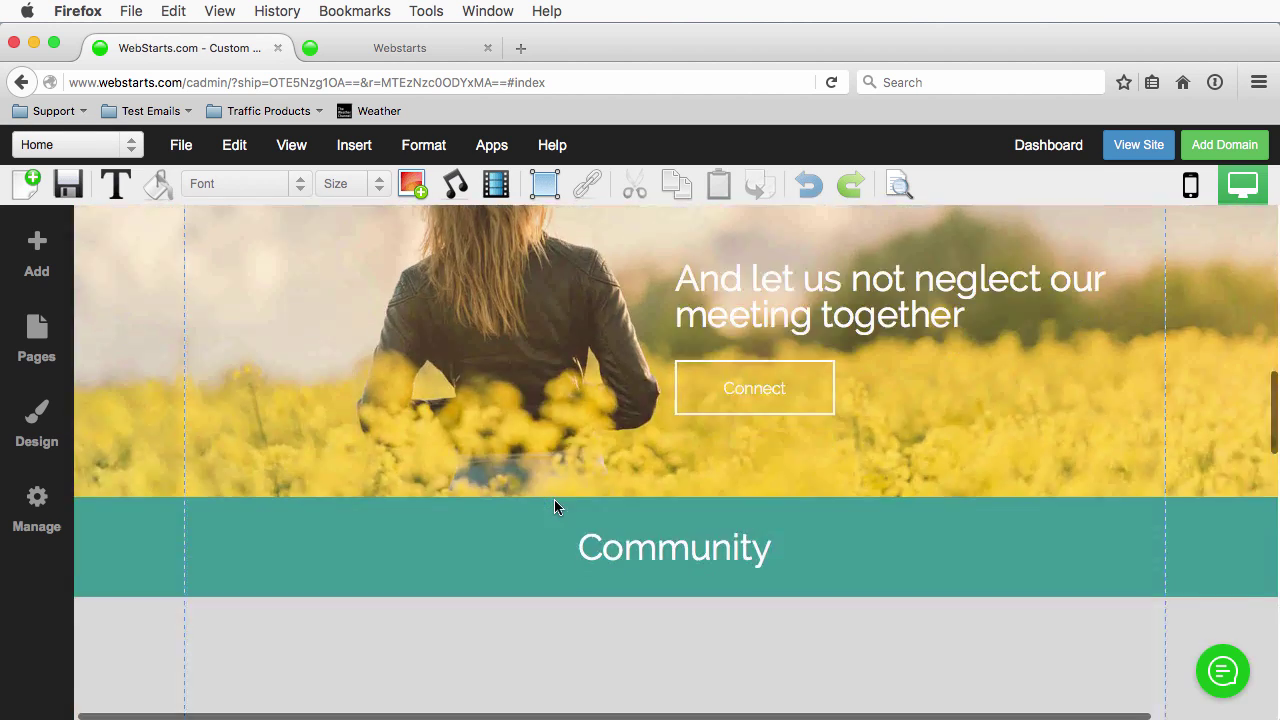
{"action": "scroll", "coordinate": [557, 509], "scroll_direction": "up", "scroll_amount": 10}
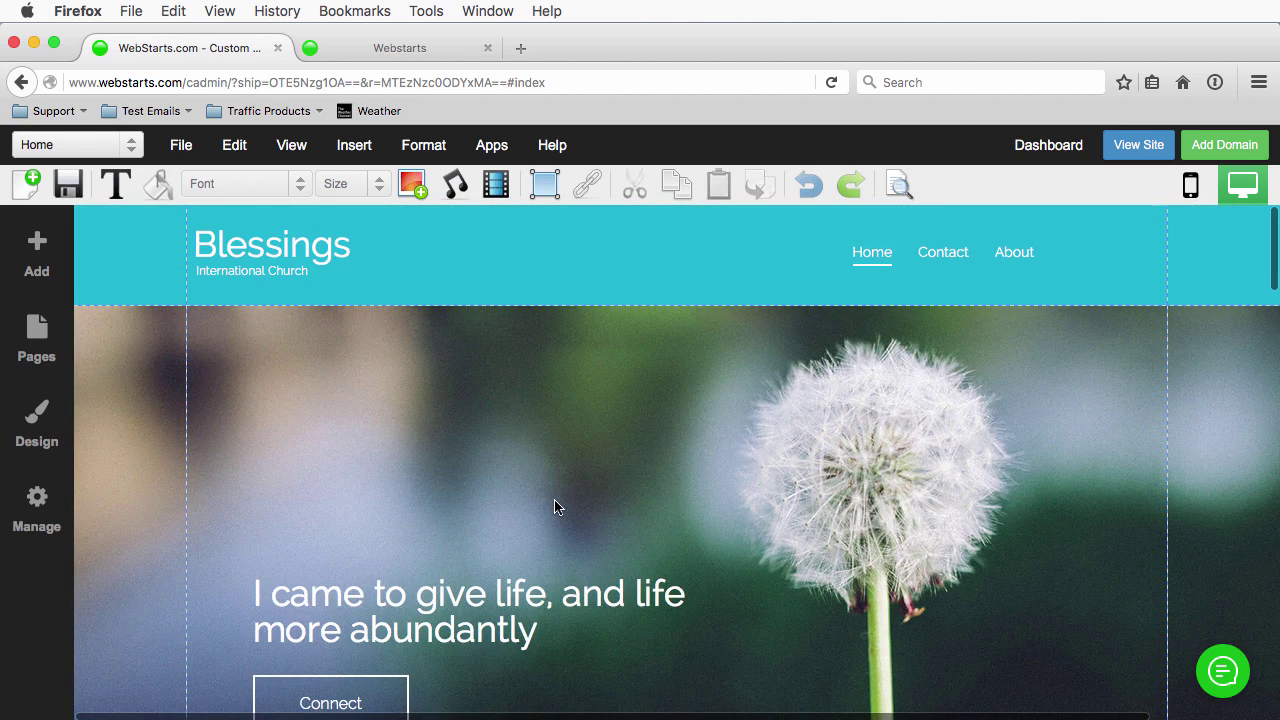
{"action": "left_click", "coordinate": [178, 150]}
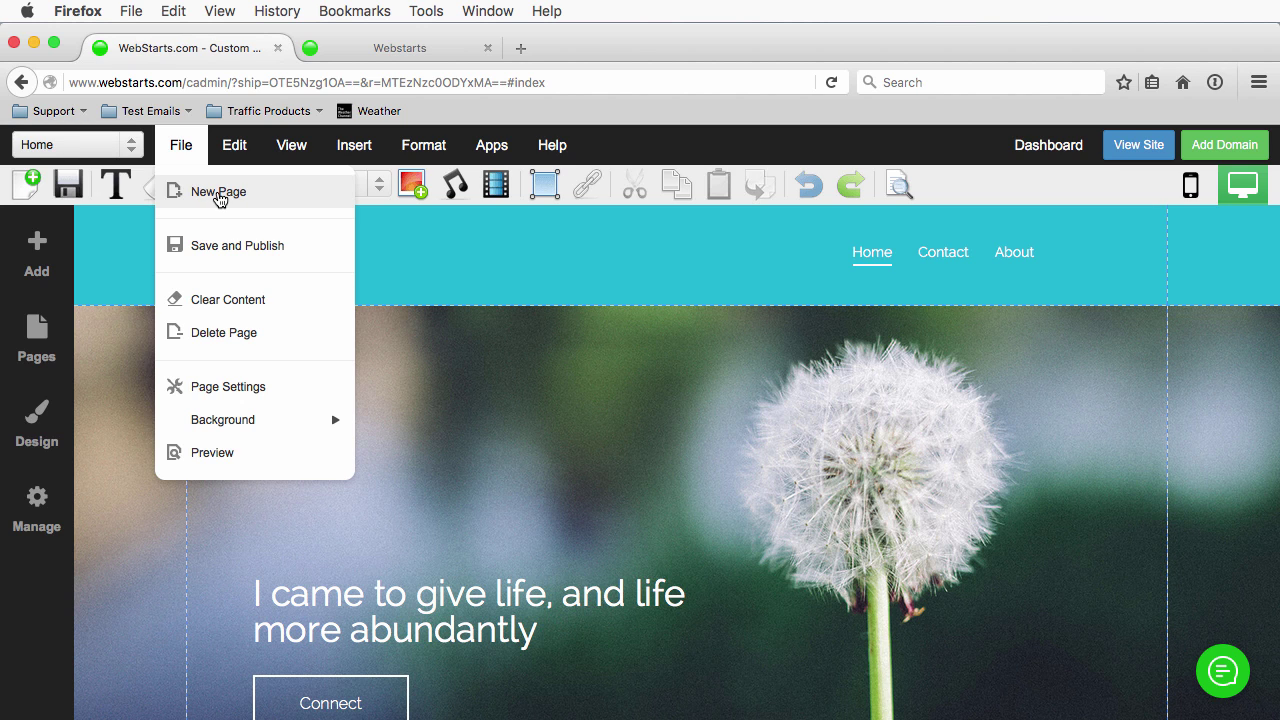
{"action": "left_click", "coordinate": [220, 199]}
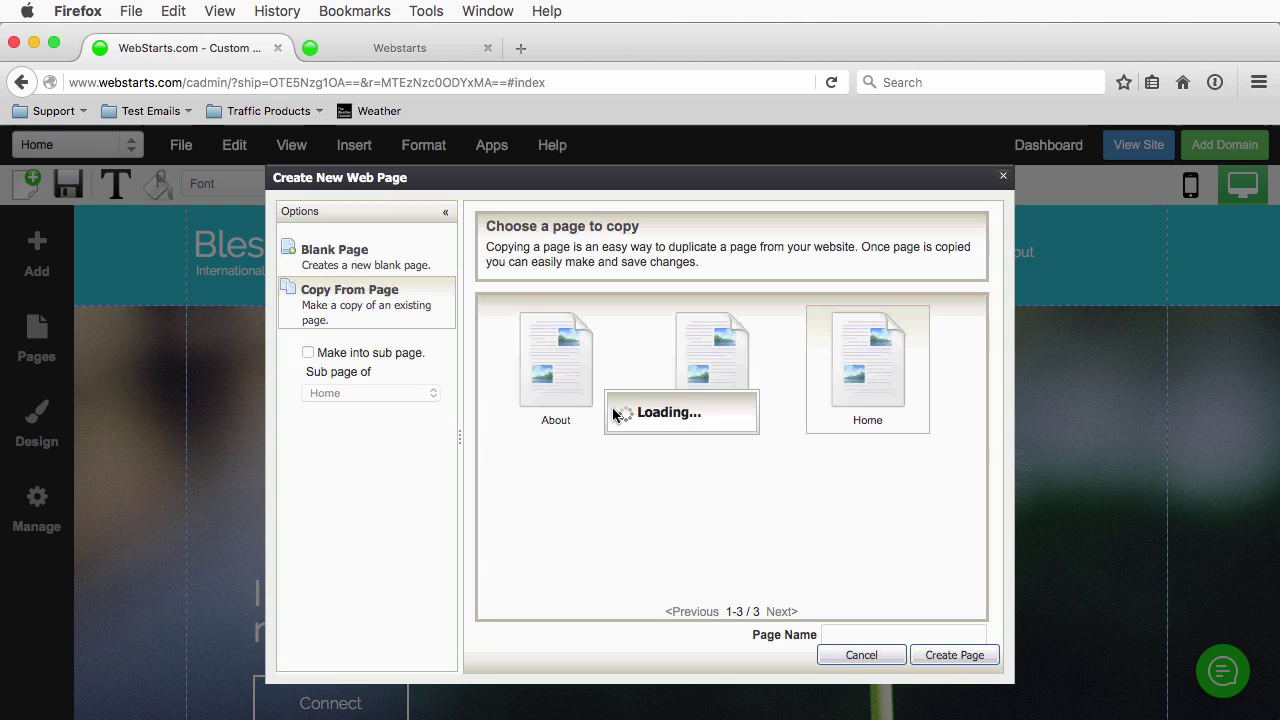
{"action": "left_click", "coordinate": [869, 625]}
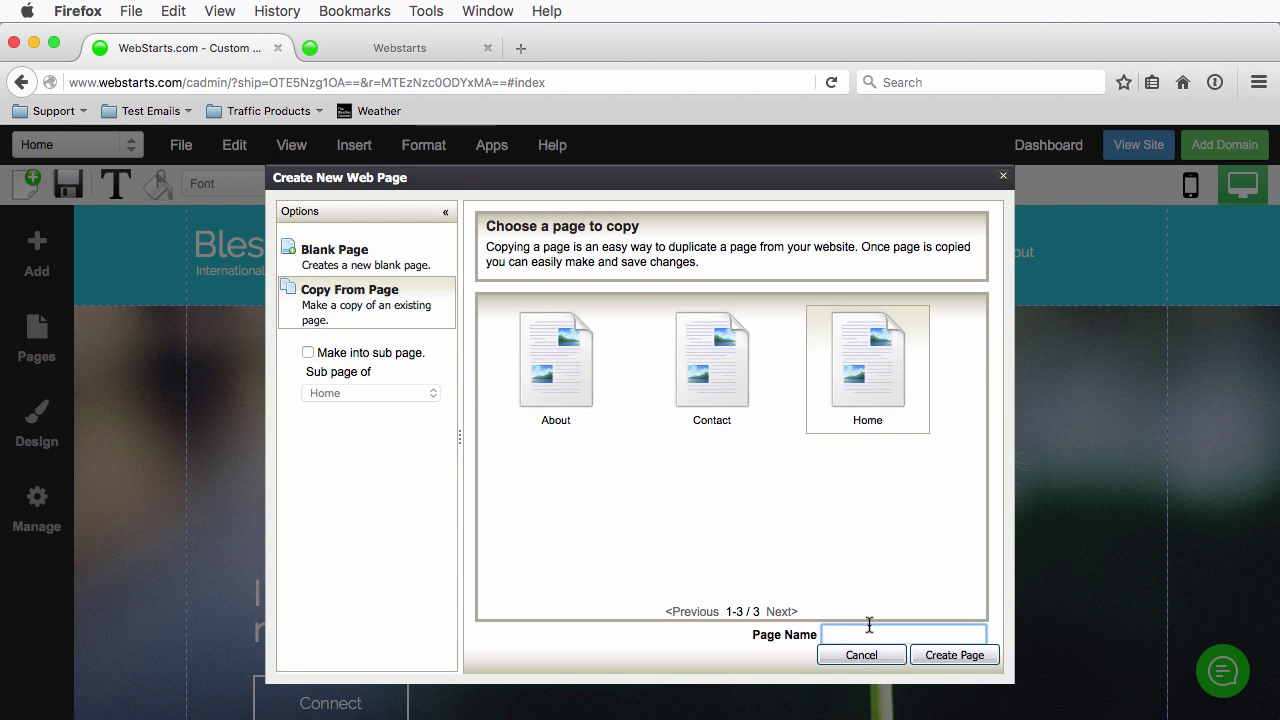
{"action": "type", "text": "Events"}
{"action": "left_click", "coordinate": [532, 368]}
{"action": "left_click", "coordinate": [940, 660]}
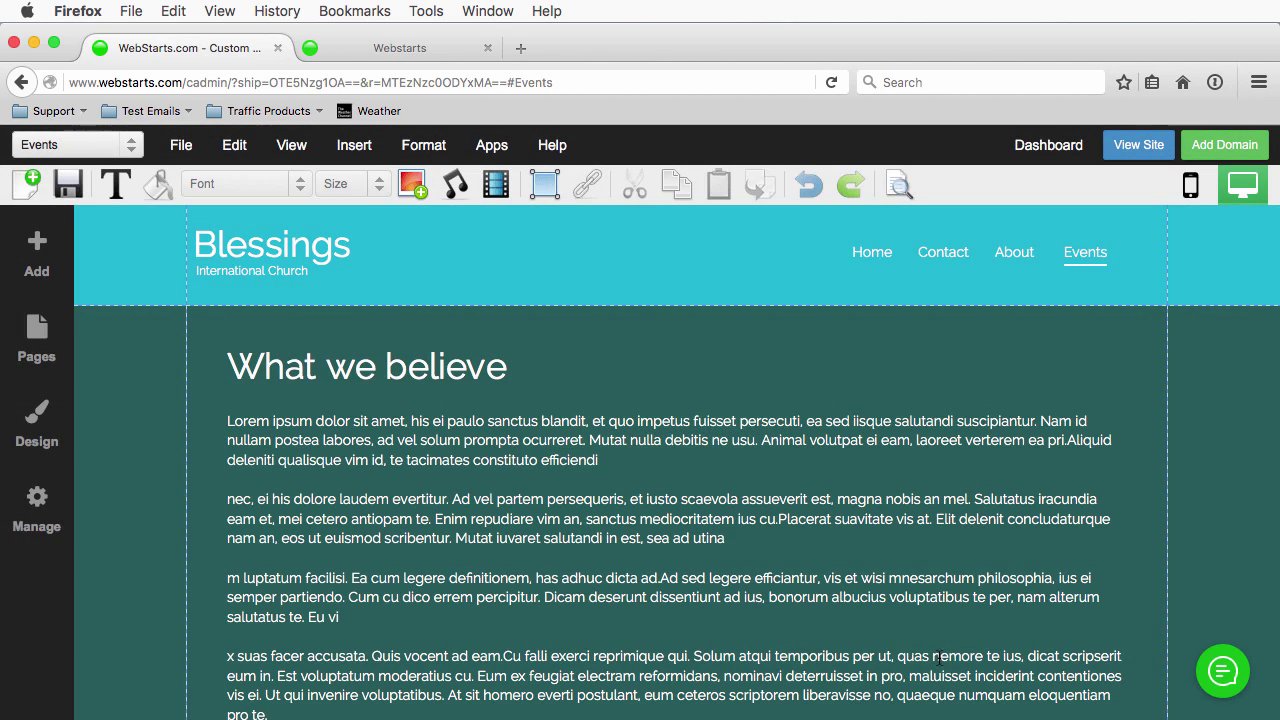
Delete the placeholder body text block under the "What we believe" heading
{"action": "left_click", "coordinate": [690, 578]}
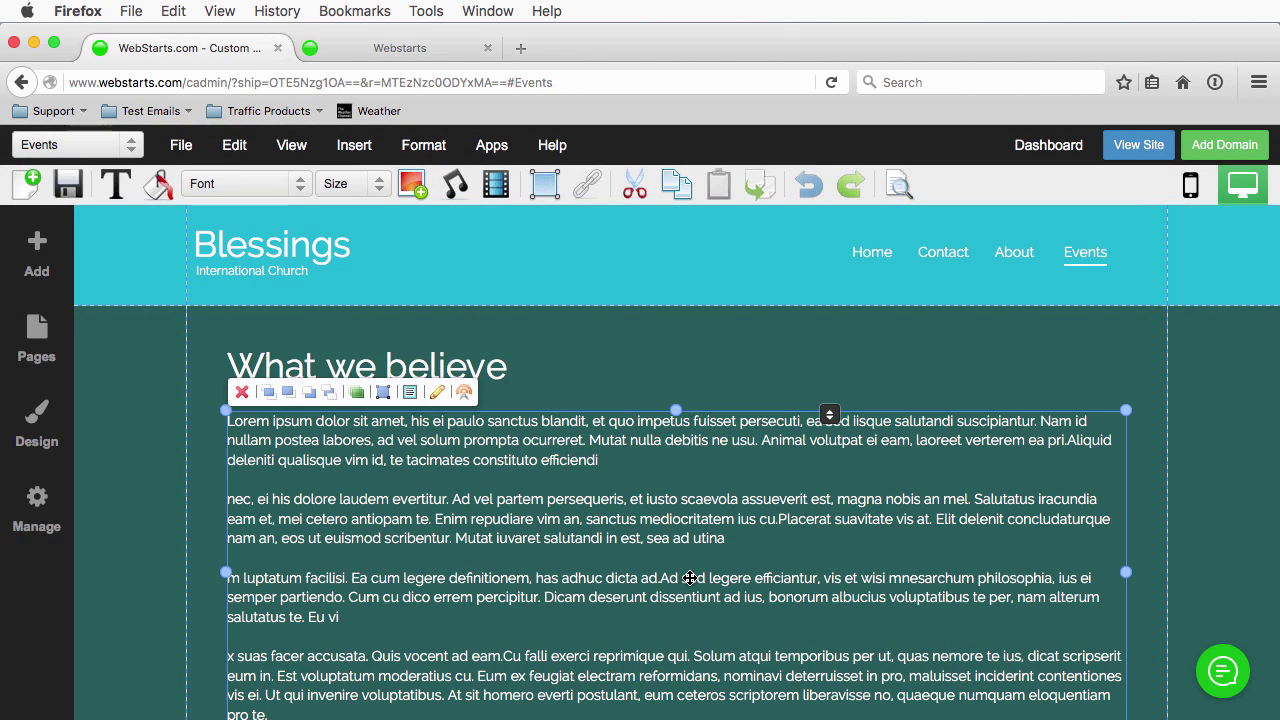
{"action": "key", "text": "Delete"}
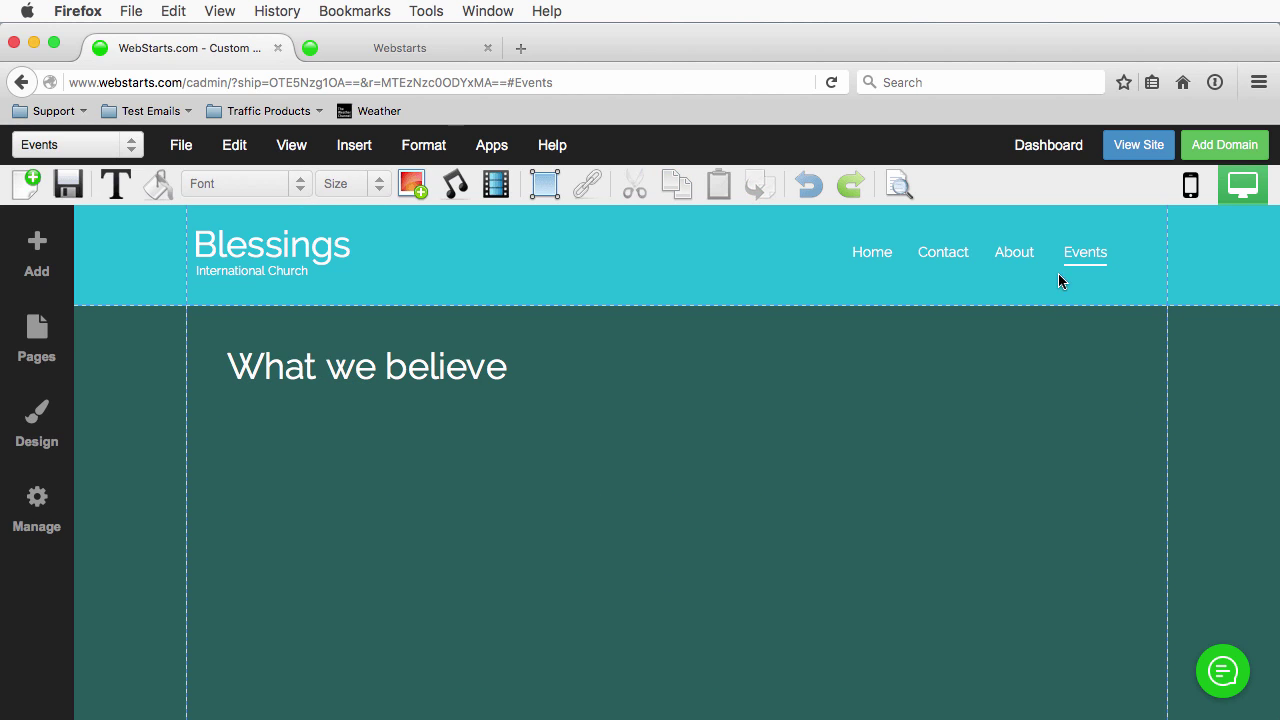
Replace the "What we believe" heading text with "Events" and save the page
{"action": "left_click", "coordinate": [414, 358]}
{"action": "left_click", "coordinate": [413, 360]}
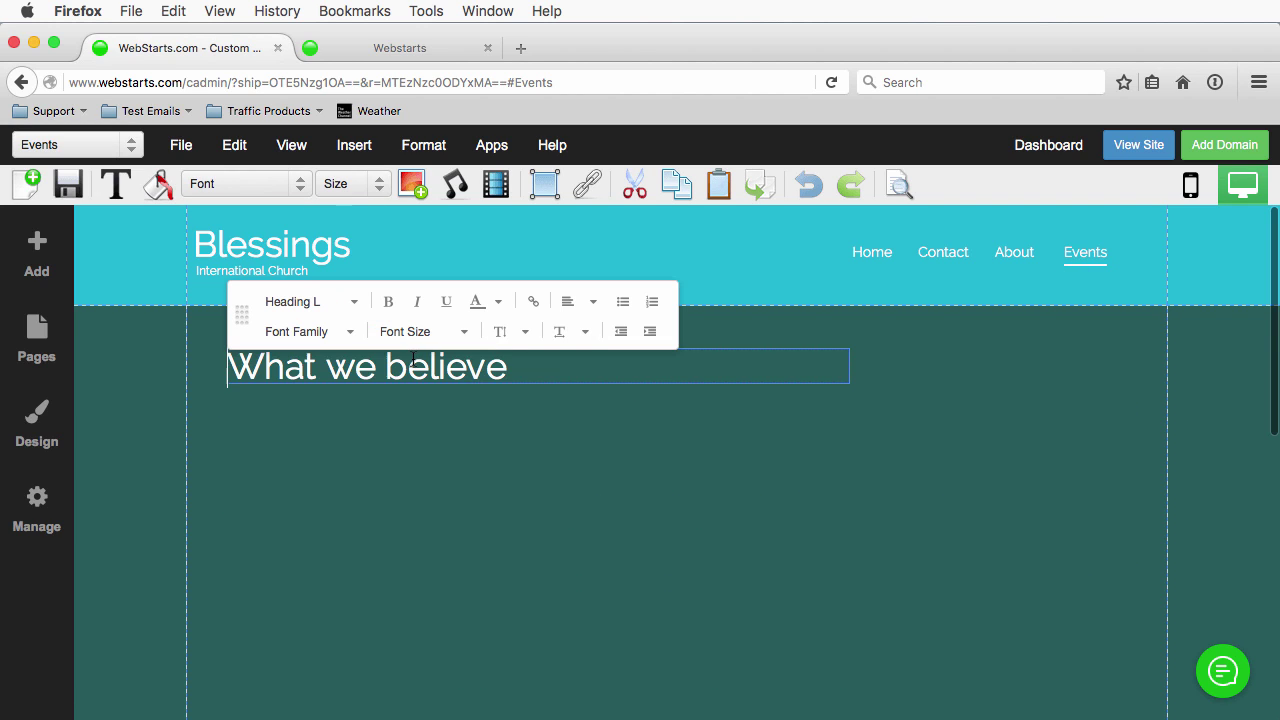
{"action": "triple_click", "coordinate": [413, 360]}
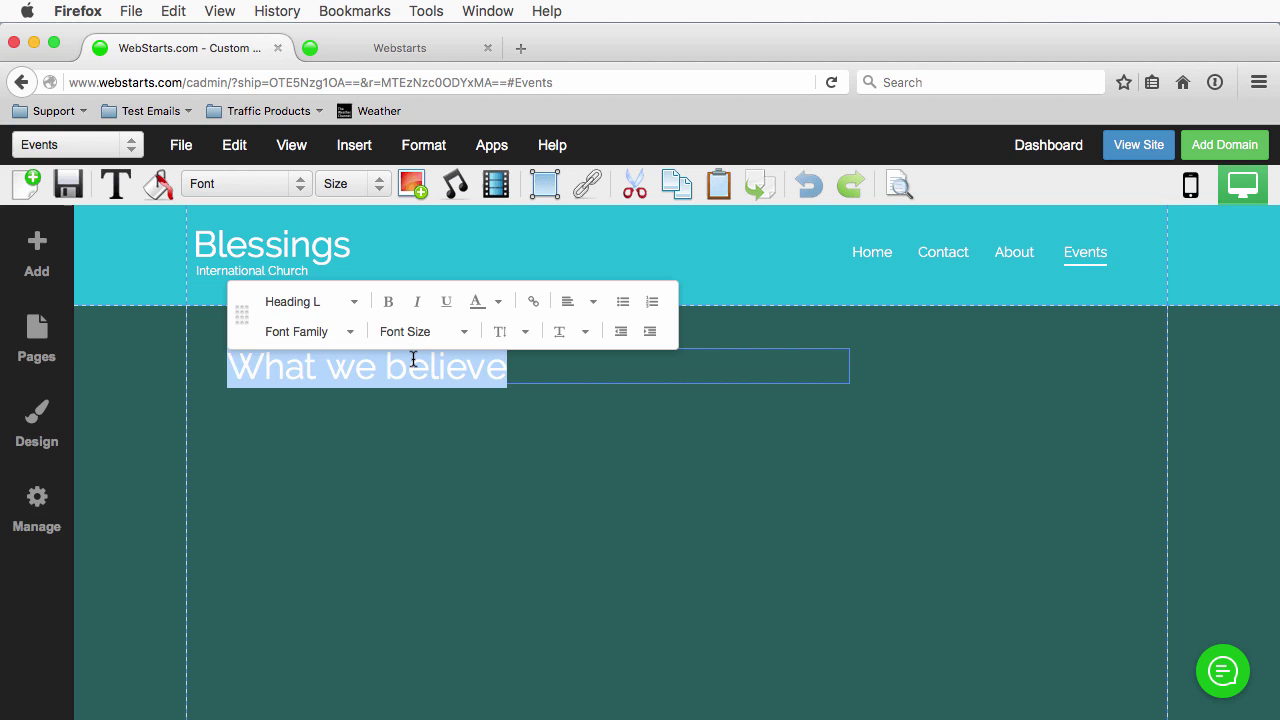
{"action": "key", "text": "BackSpace"}
{"action": "type", "text": "Events"}
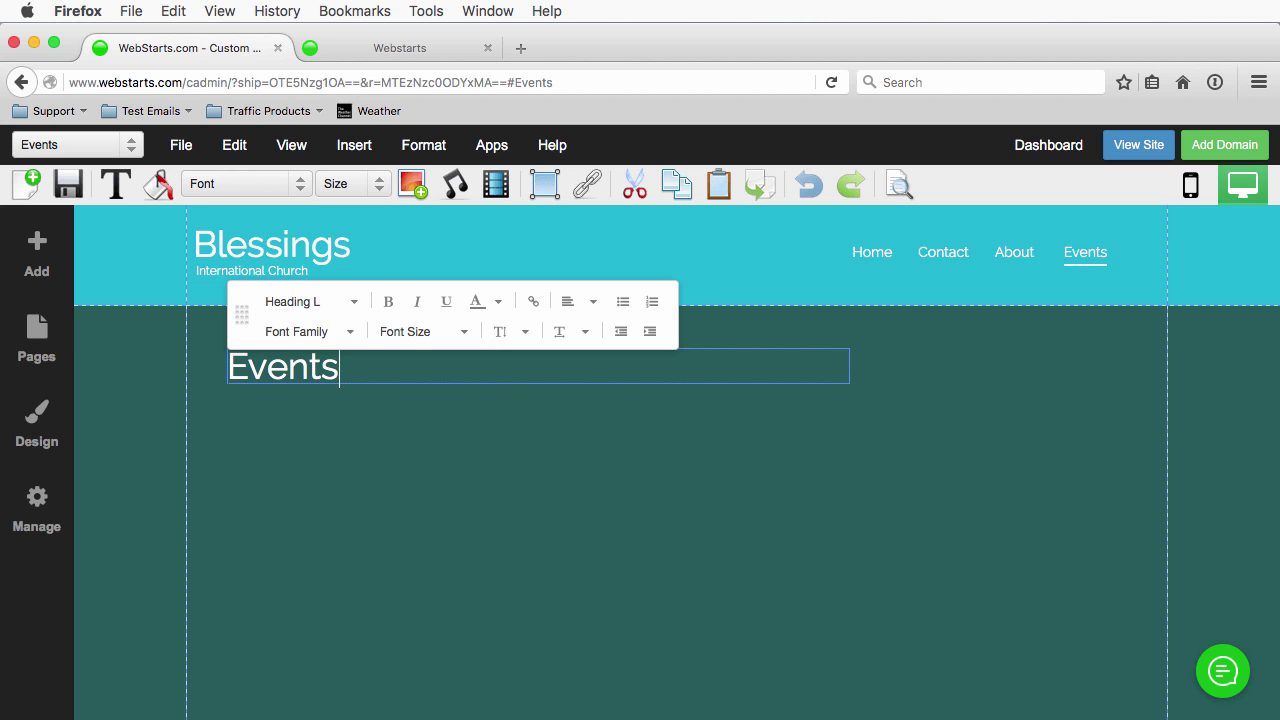
{"action": "left_click", "coordinate": [534, 457]}
{"action": "left_click", "coordinate": [68, 184]}
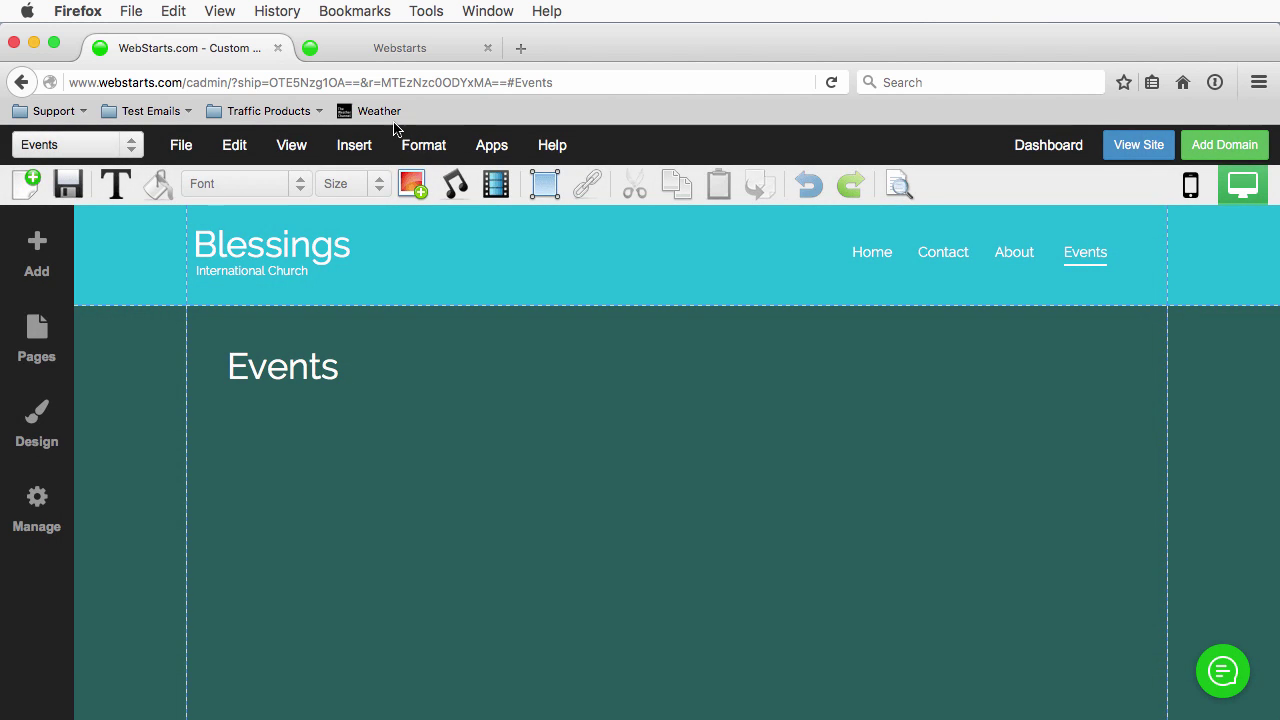
Go to google.com in a new browser tab and open Google Calendar from there
{"action": "left_click", "coordinate": [519, 48]}
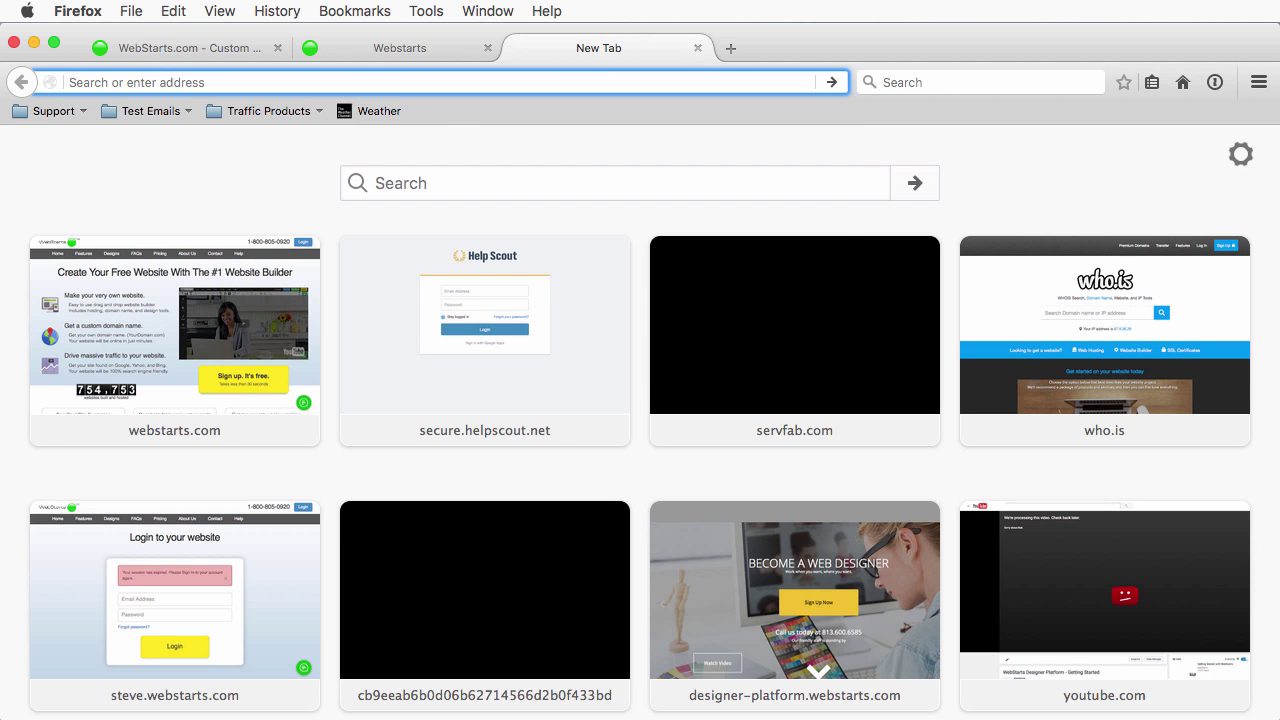
{"action": "type", "text": "google.com/"}
{"action": "key", "text": "Return"}
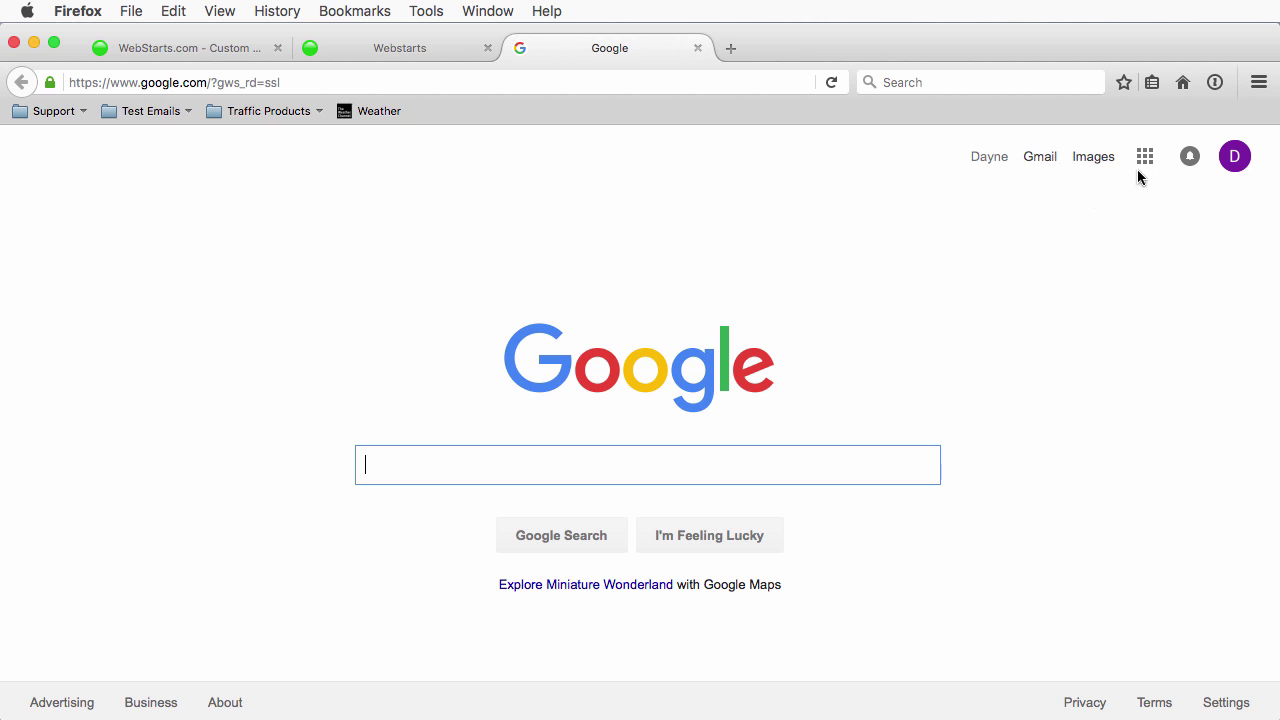
{"action": "left_click", "coordinate": [1143, 160]}
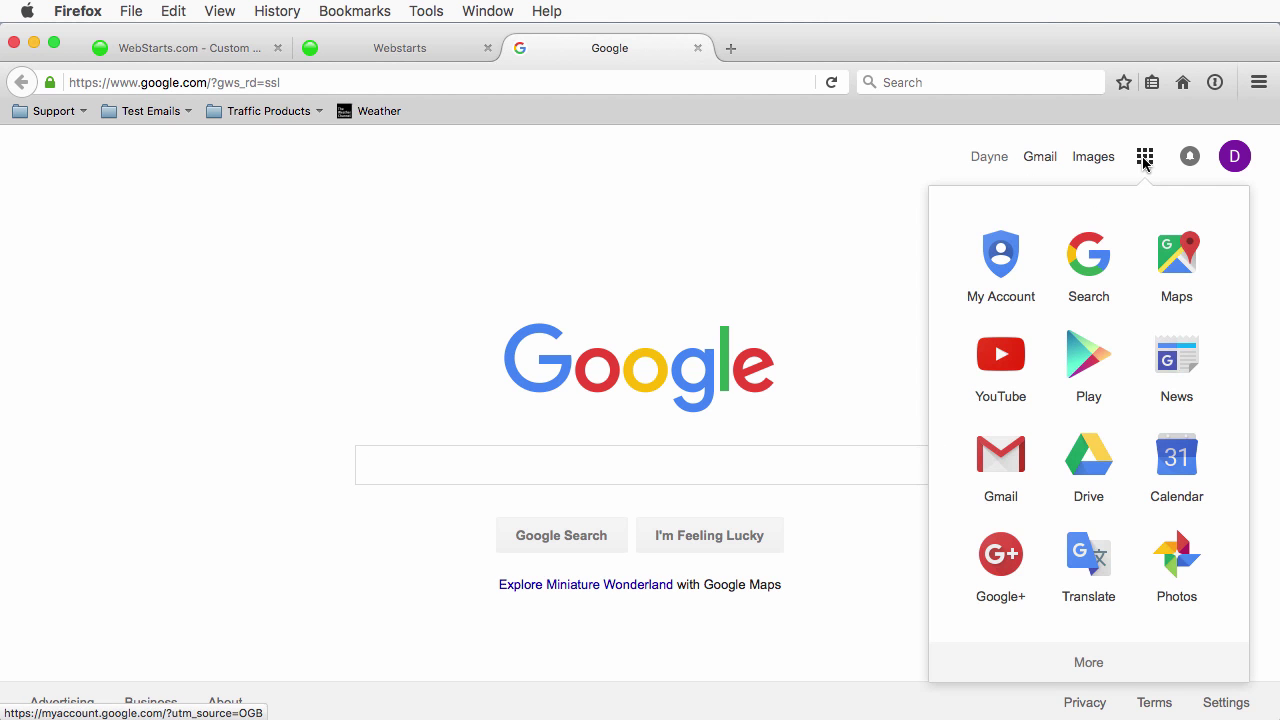
{"action": "left_click", "coordinate": [1176, 458]}
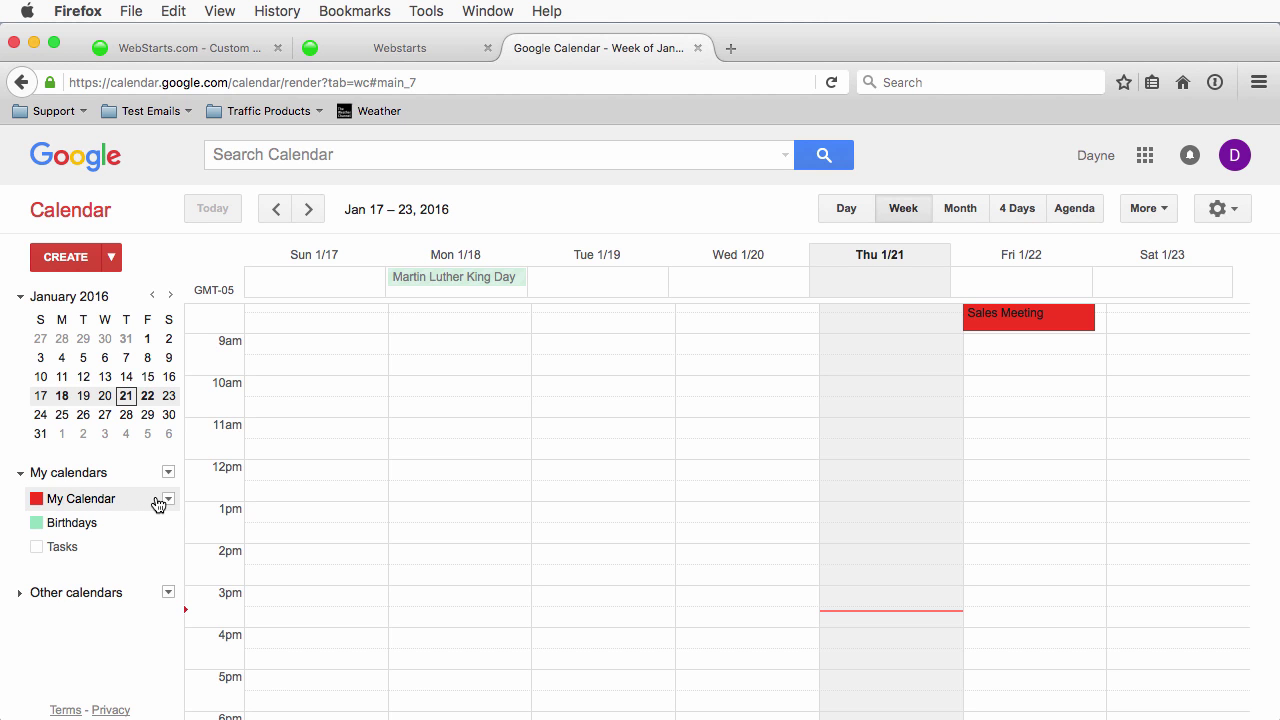
Open the settings of My Calendar and locate its embed code
{"action": "left_click", "coordinate": [168, 499]}
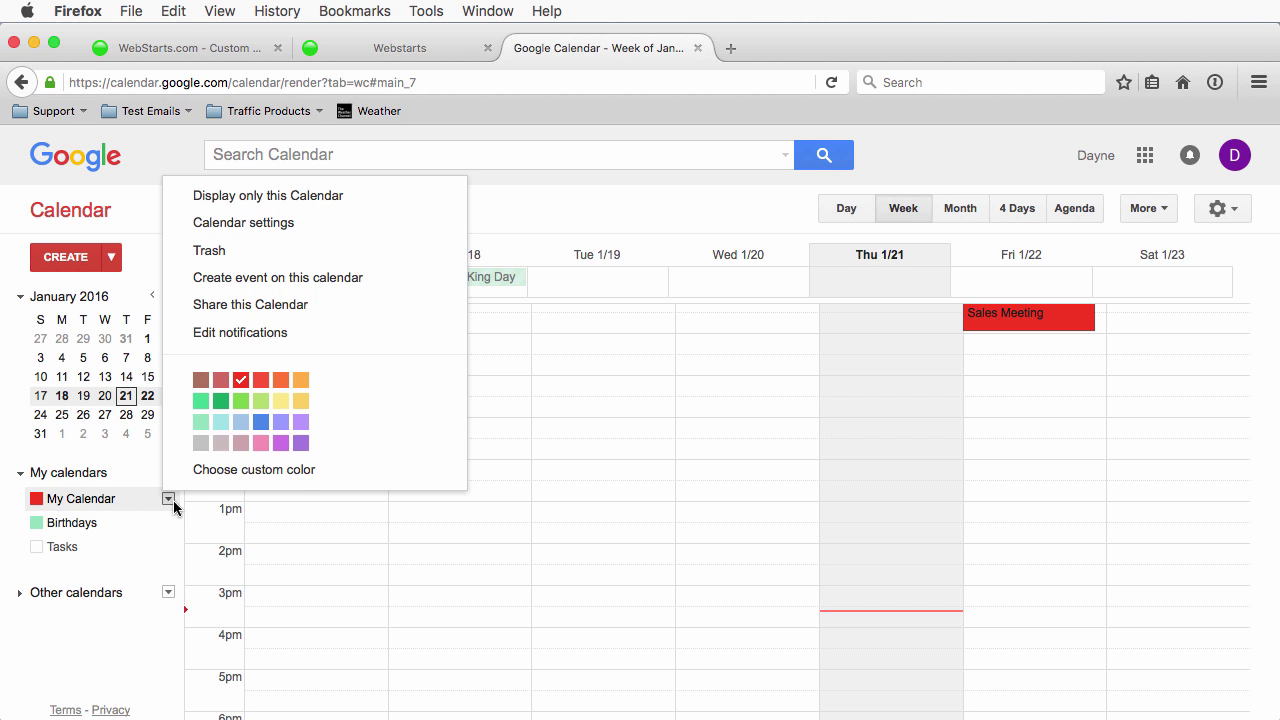
{"action": "left_click", "coordinate": [247, 226]}
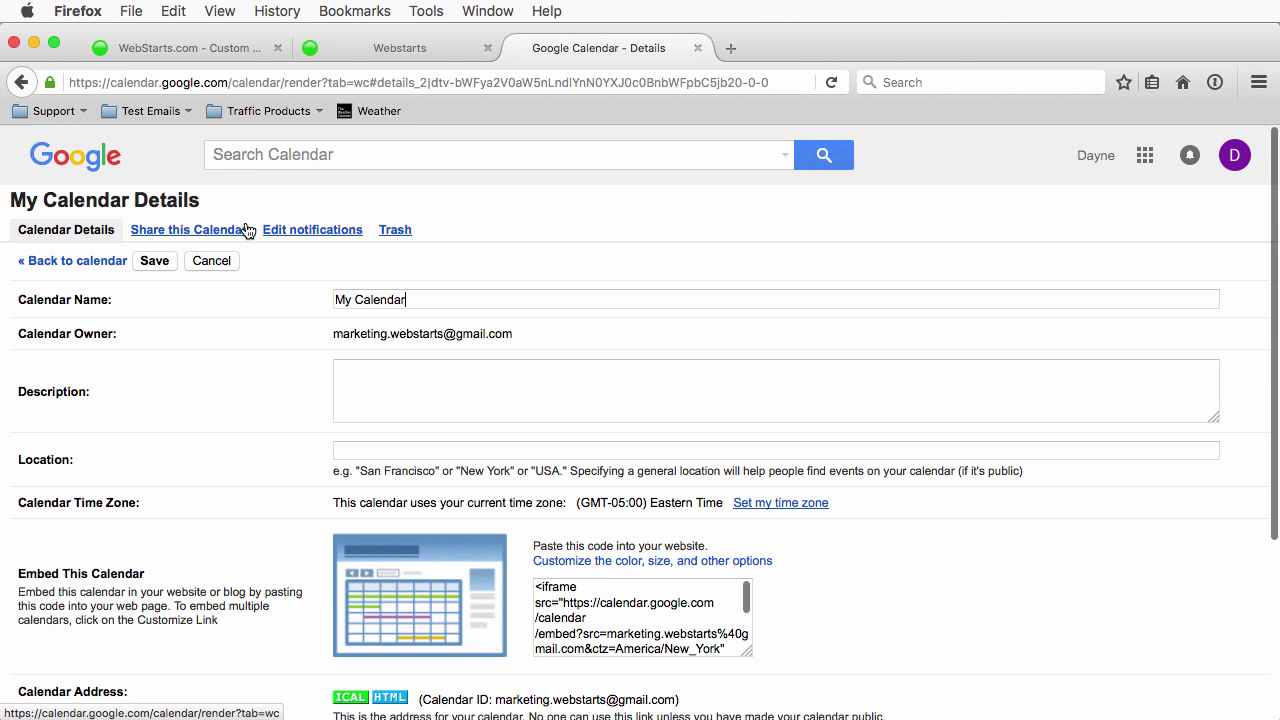
{"action": "scroll", "coordinate": [250, 459], "scroll_direction": "down", "scroll_amount": 2}
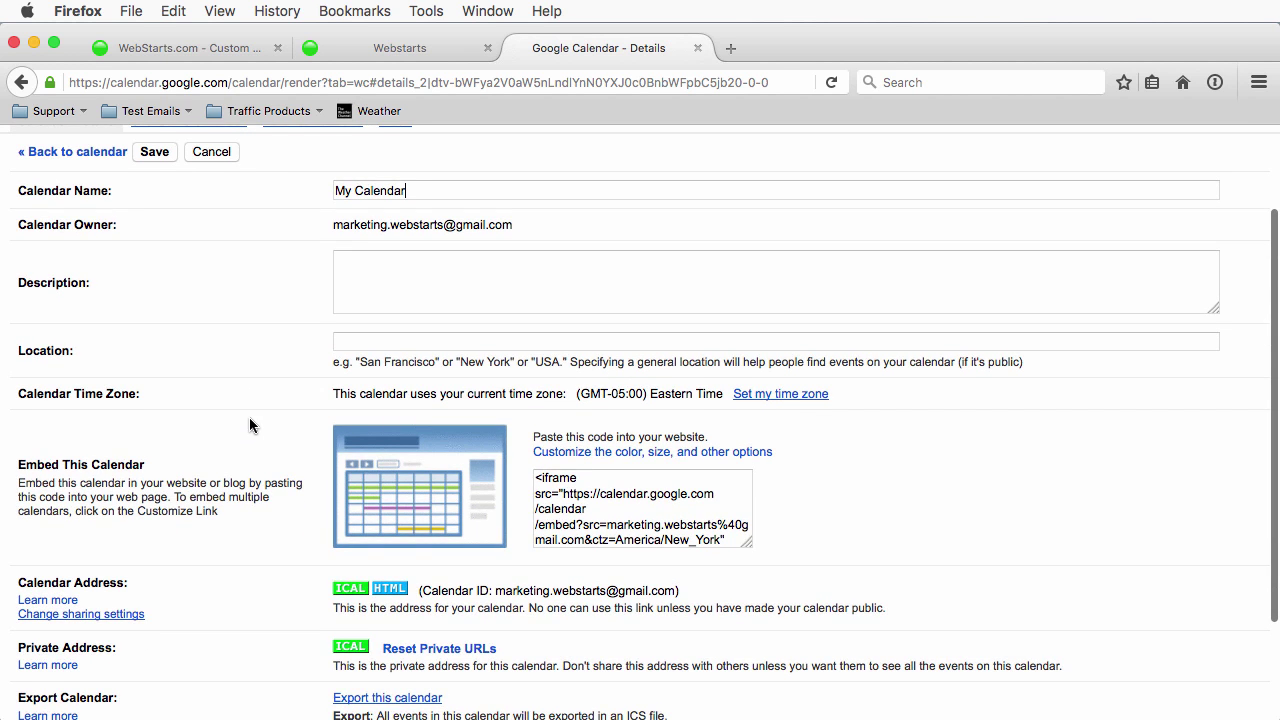
{"action": "scroll", "coordinate": [249, 417], "scroll_direction": "up", "scroll_amount": 3}
{"action": "scroll", "coordinate": [249, 417], "scroll_direction": "down", "scroll_amount": 1}
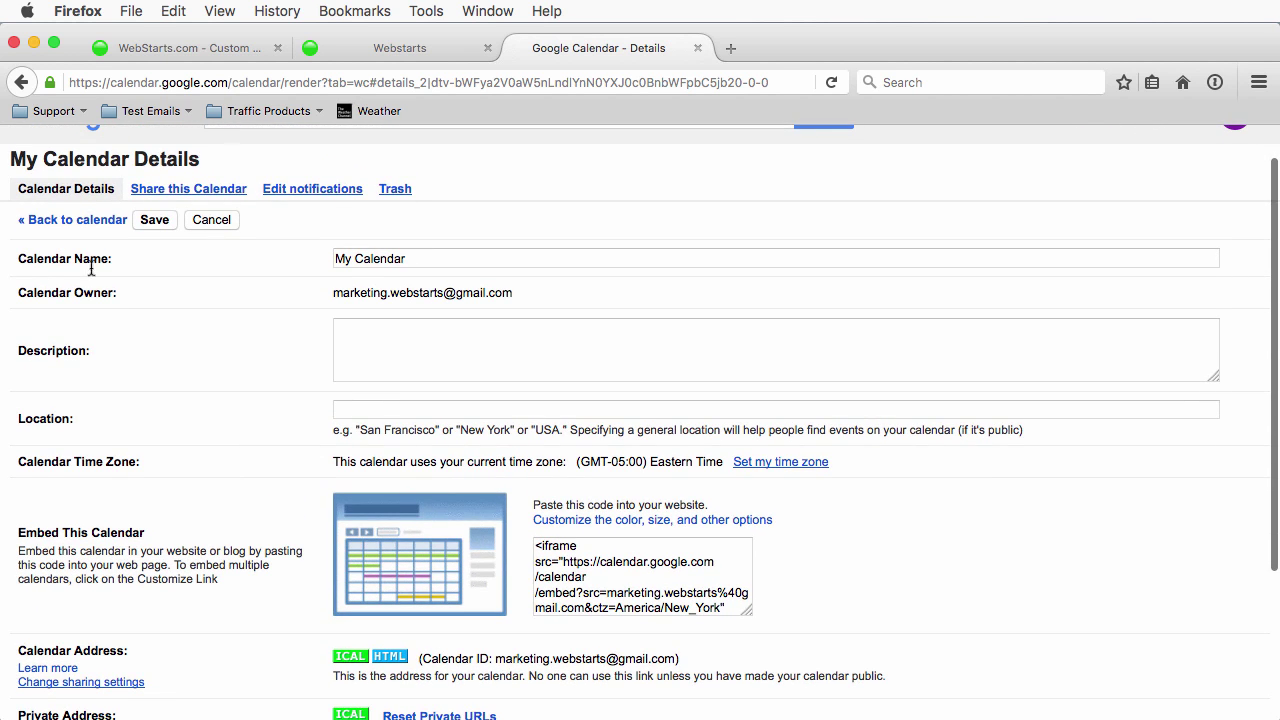
{"action": "scroll", "coordinate": [229, 403], "scroll_direction": "down", "scroll_amount": 1}
{"action": "scroll", "coordinate": [230, 400], "scroll_direction": "down", "scroll_amount": 3}
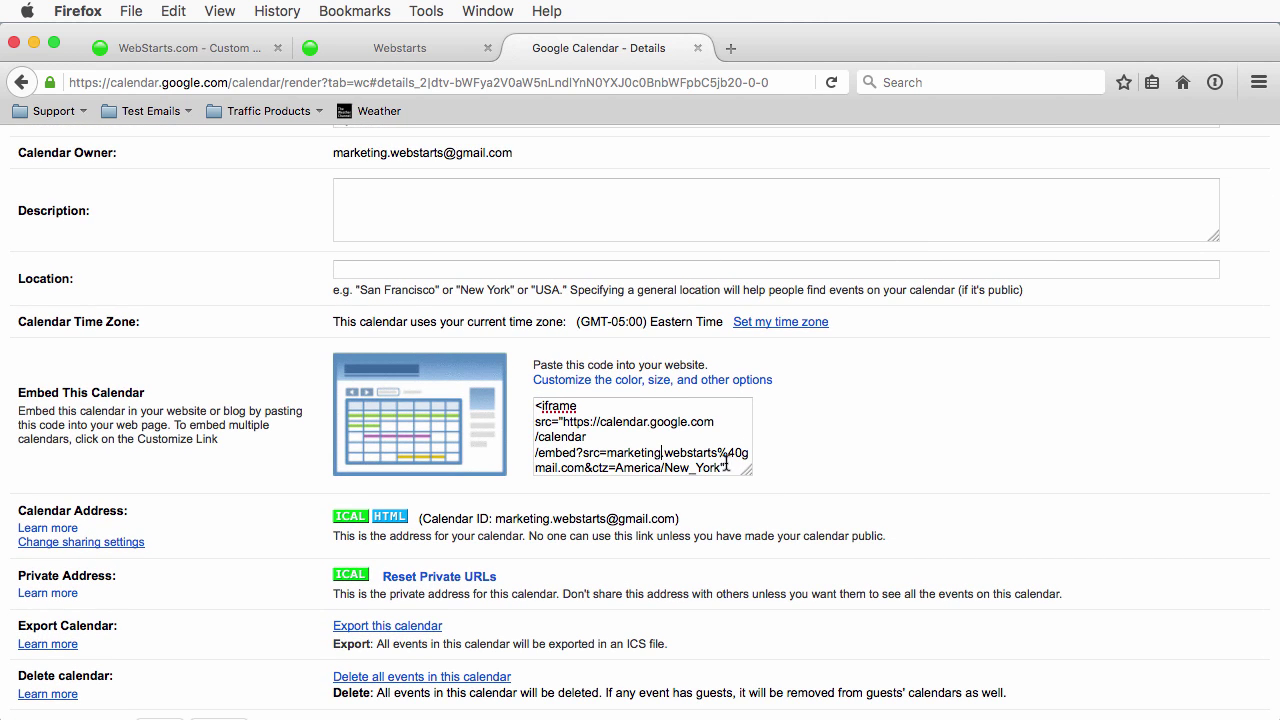
Enlarge the embed code box and copy the complete iframe code
{"action": "left_click_drag", "start_coordinate": [748, 470], "coordinate": [1013, 536]}
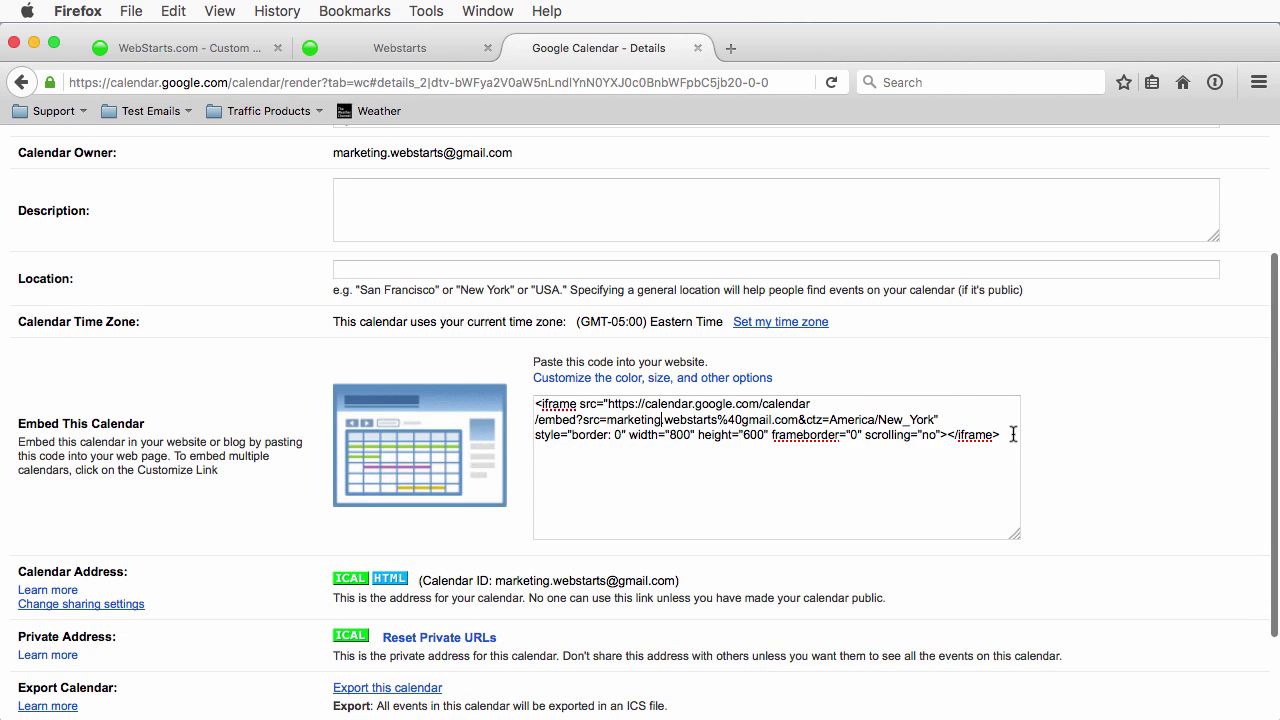
{"action": "left_click_drag", "start_coordinate": [1013, 436], "coordinate": [515, 391]}
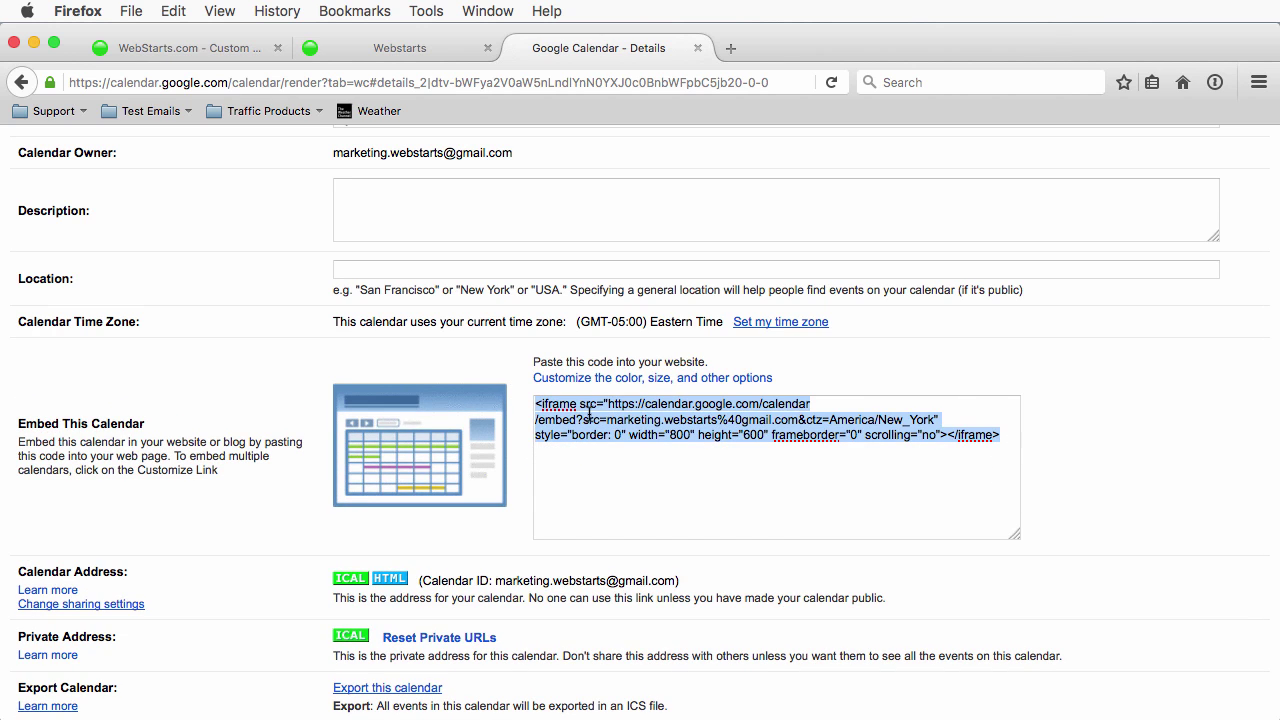
{"action": "key", "text": "super+c"}
Switch back to the WebStarts editor and insert the copied calendar iframe into the Events page as HTML code
{"action": "left_click", "coordinate": [185, 52]}
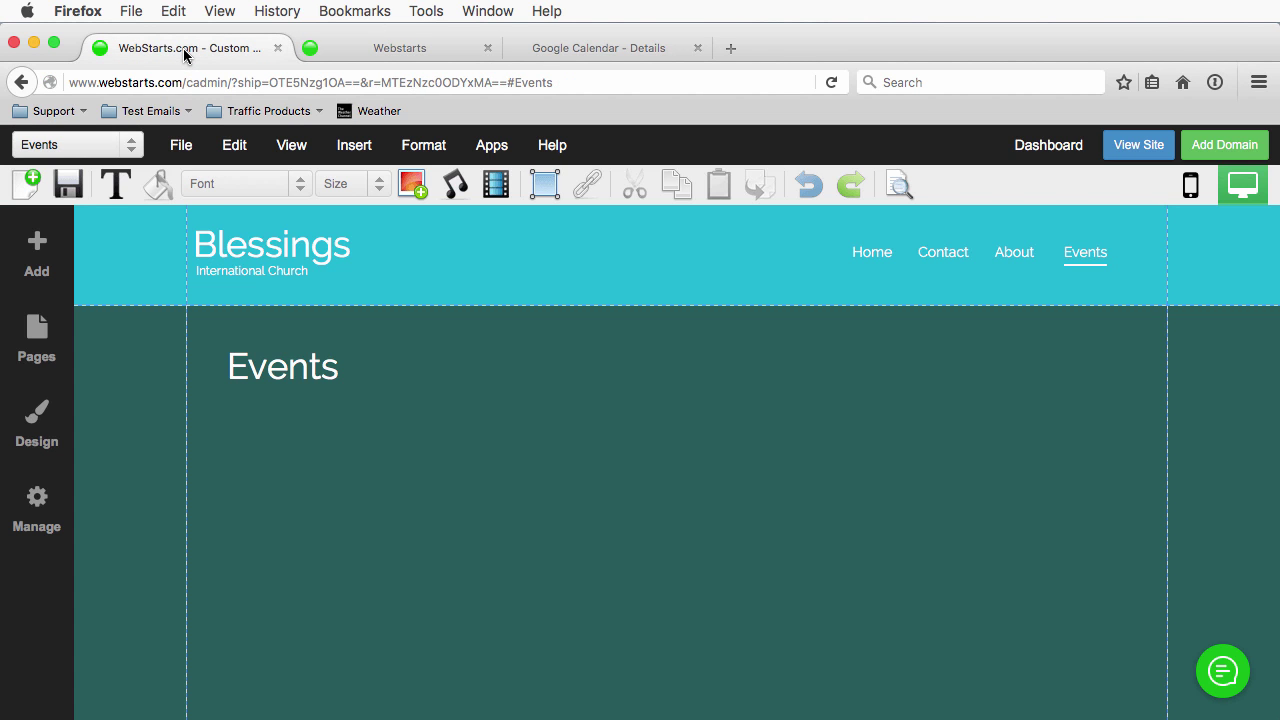
{"action": "left_click", "coordinate": [463, 455]}
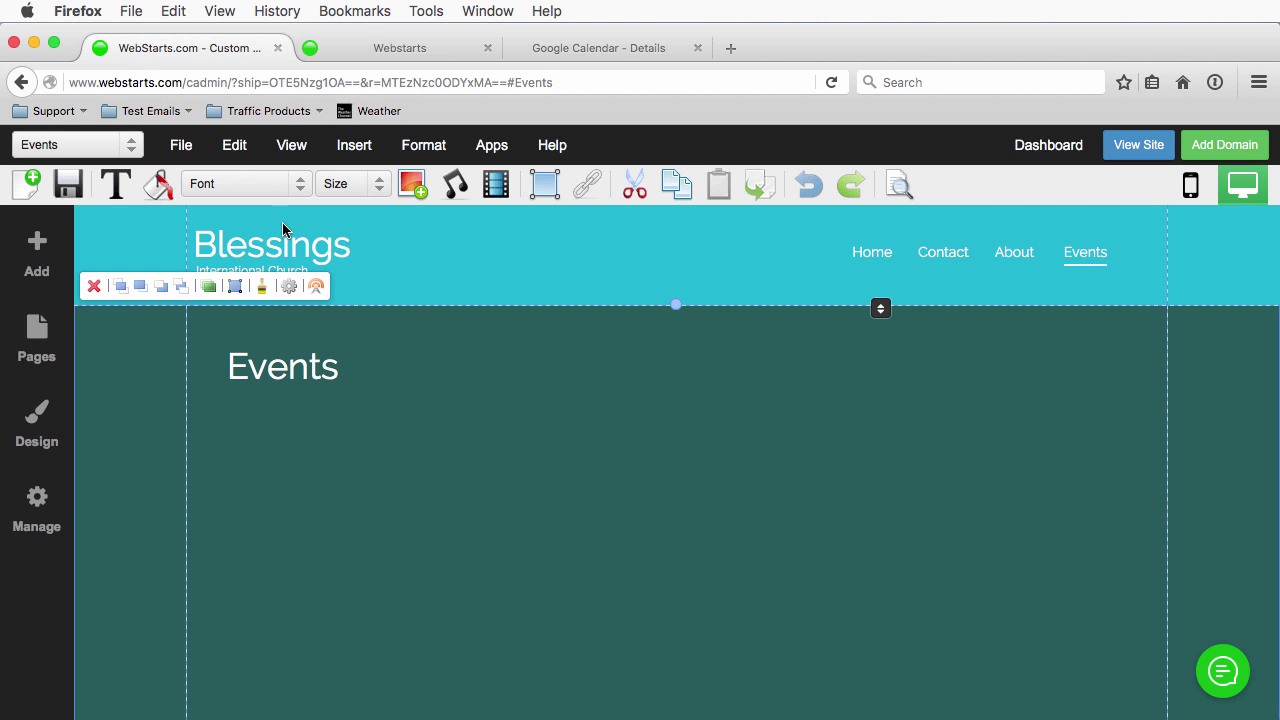
{"action": "left_click", "coordinate": [339, 150]}
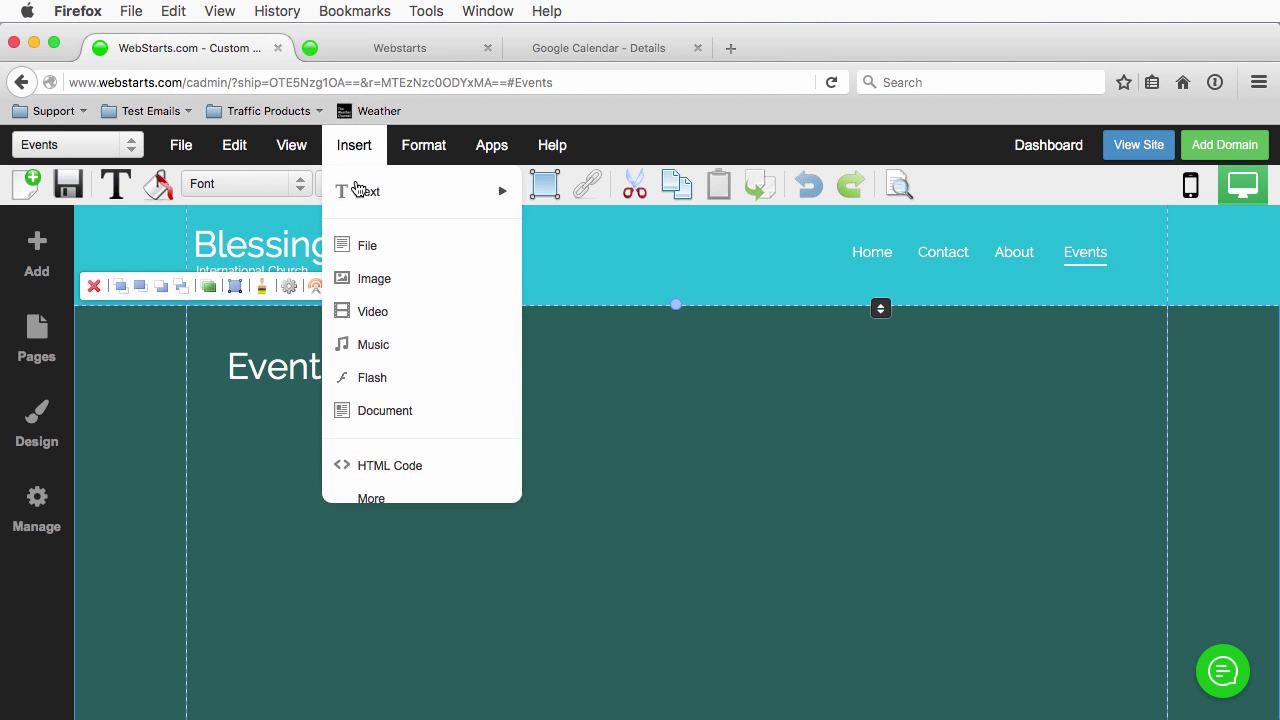
{"action": "left_click", "coordinate": [390, 466]}
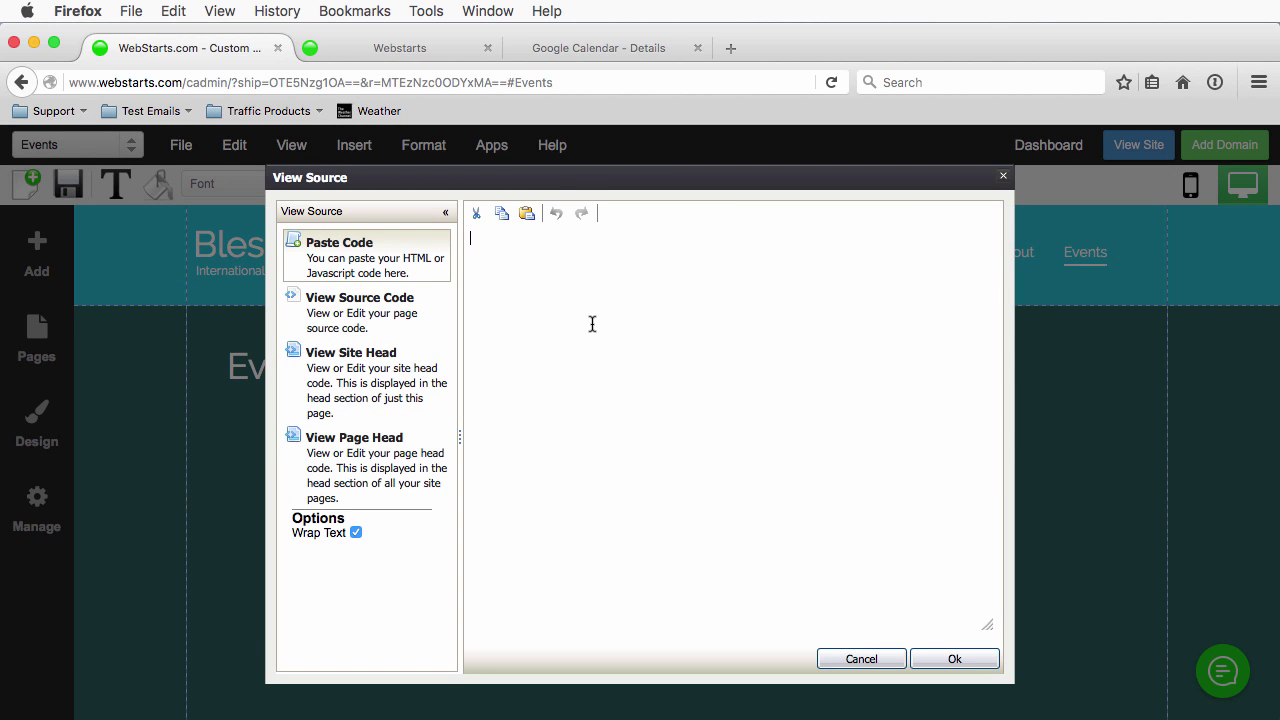
{"action": "right_click", "coordinate": [592, 323]}
{"action": "left_click", "coordinate": [636, 401]}
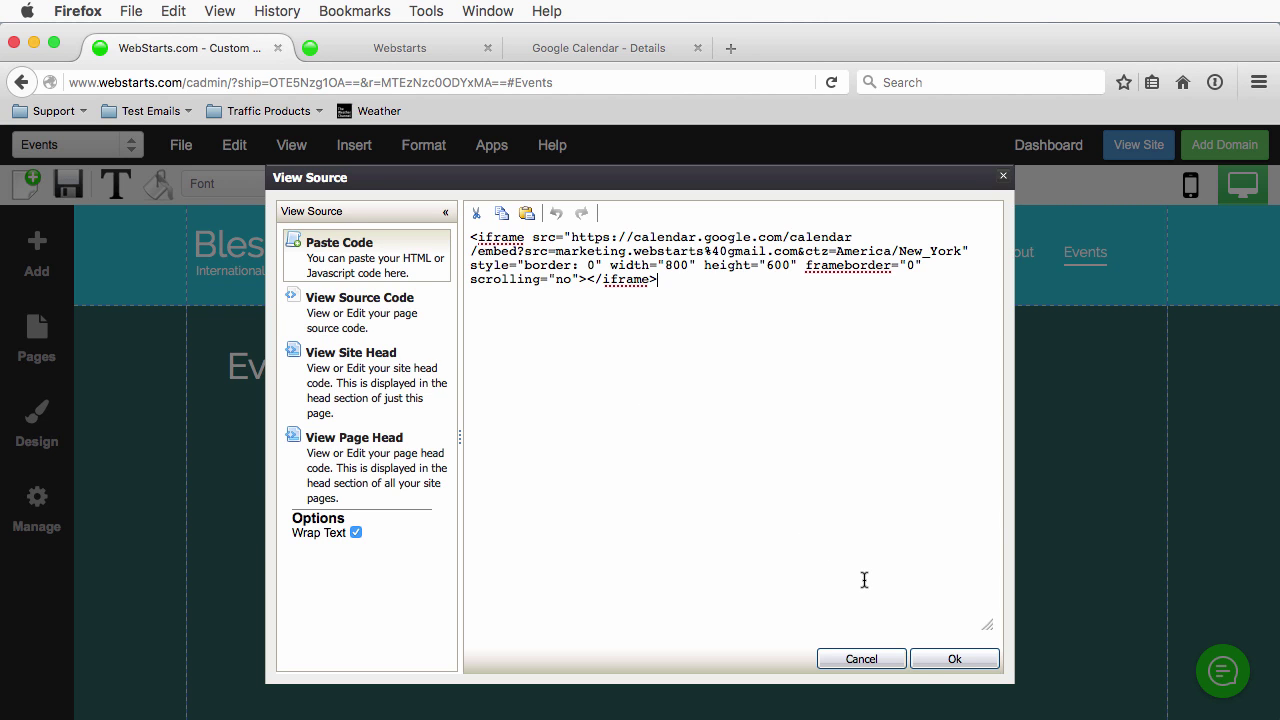
{"action": "left_click", "coordinate": [958, 660]}
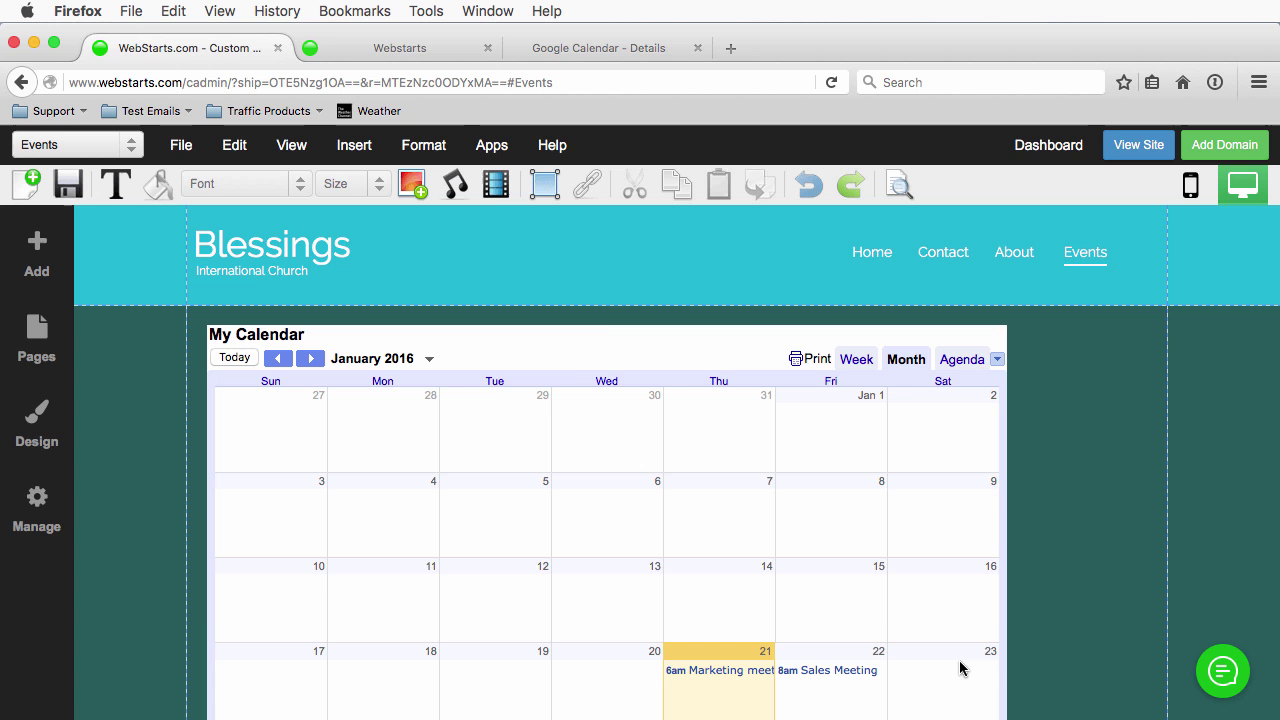
Move the embedded calendar below the Events heading, aligned with its left edge, and widen it toward the right page guide
{"action": "left_click", "coordinate": [586, 346]}
{"action": "left_click_drag", "start_coordinate": [586, 346], "coordinate": [562, 440]}
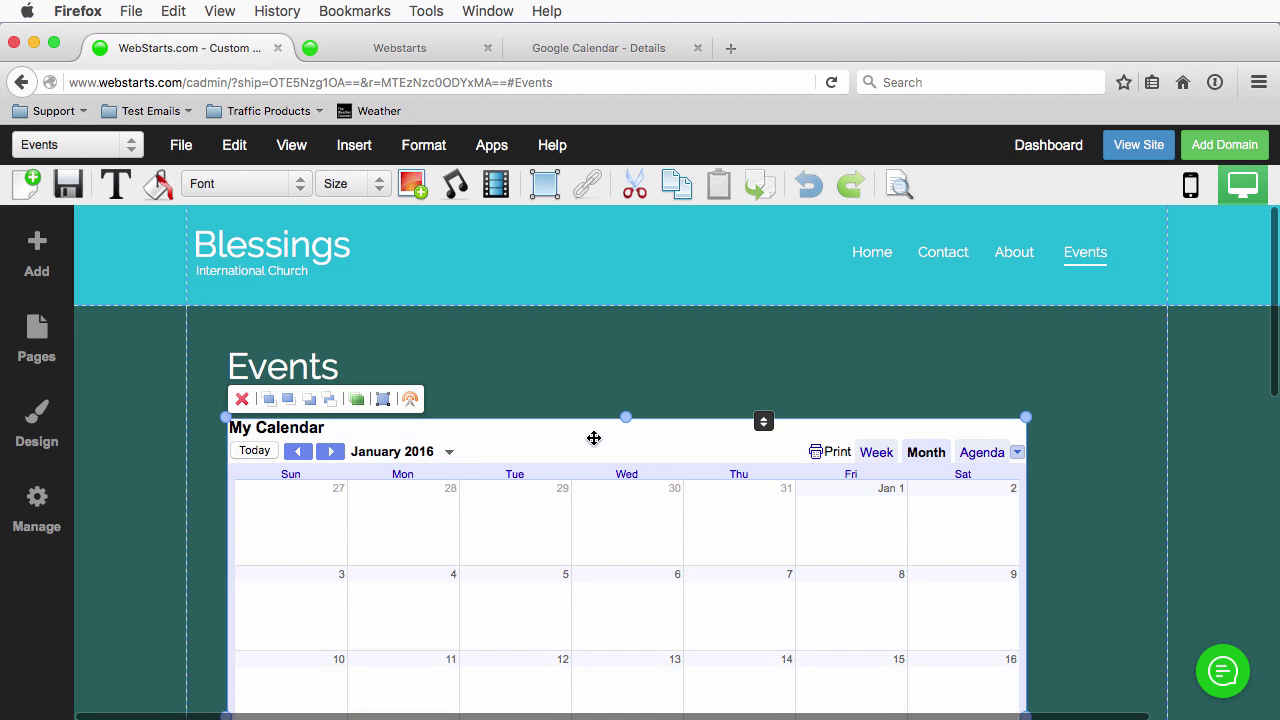
{"action": "left_click_drag", "start_coordinate": [1027, 417], "coordinate": [1128, 422]}
Extend the dark green background section to slightly below the calendar's lower edge, then save and publish the page
{"action": "scroll", "coordinate": [1128, 429], "scroll_direction": "down", "scroll_amount": 5}
{"action": "scroll", "coordinate": [1128, 429], "scroll_direction": "down", "scroll_amount": 3}
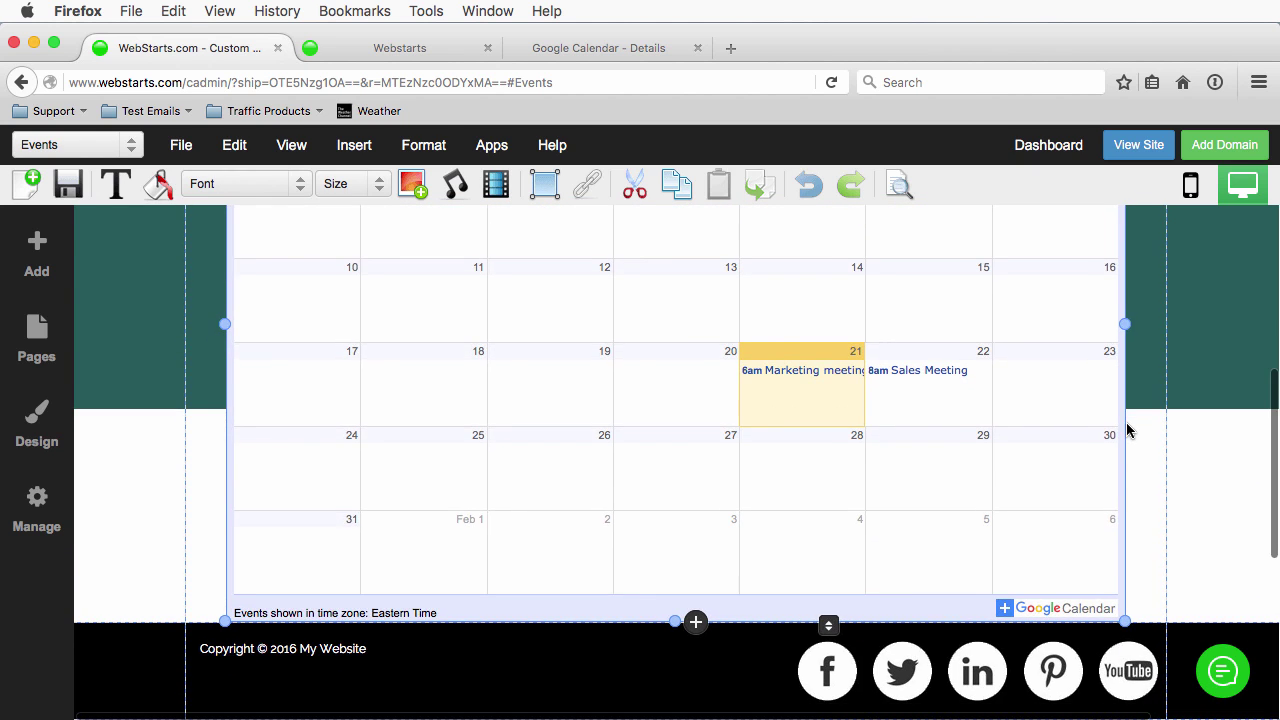
{"action": "left_click", "coordinate": [200, 329]}
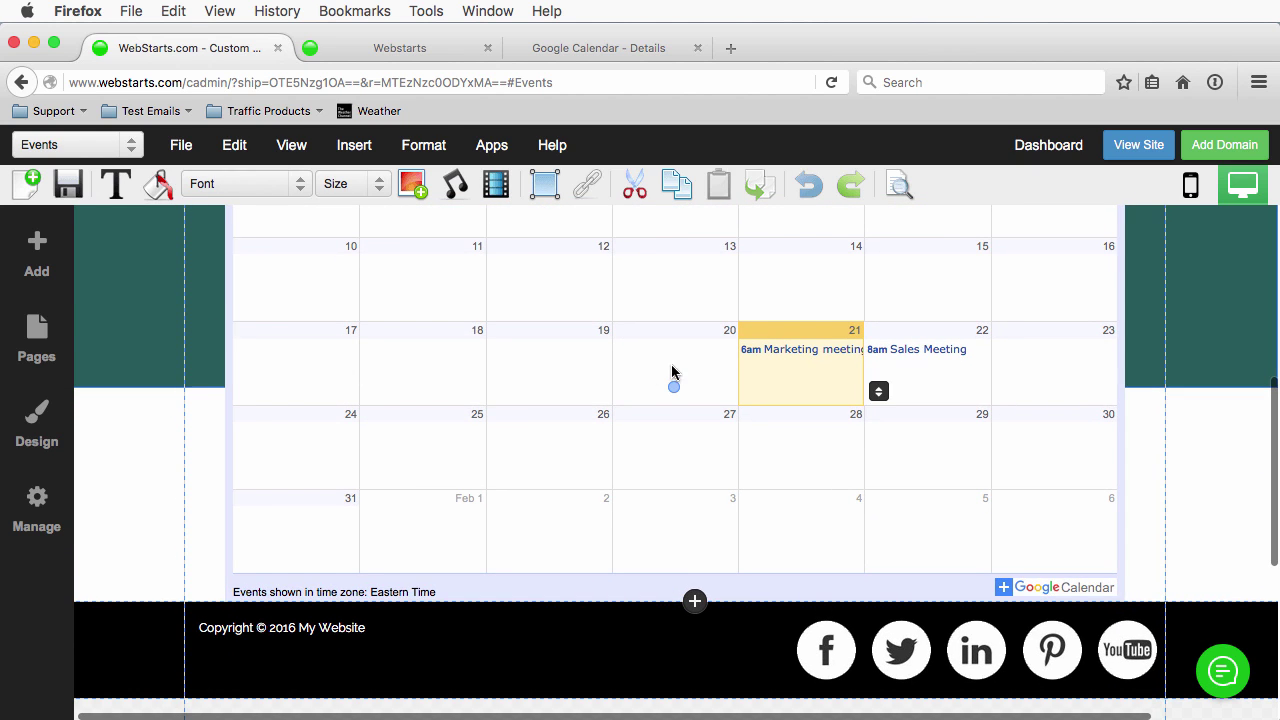
{"action": "left_click_drag", "start_coordinate": [672, 390], "coordinate": [672, 417]}
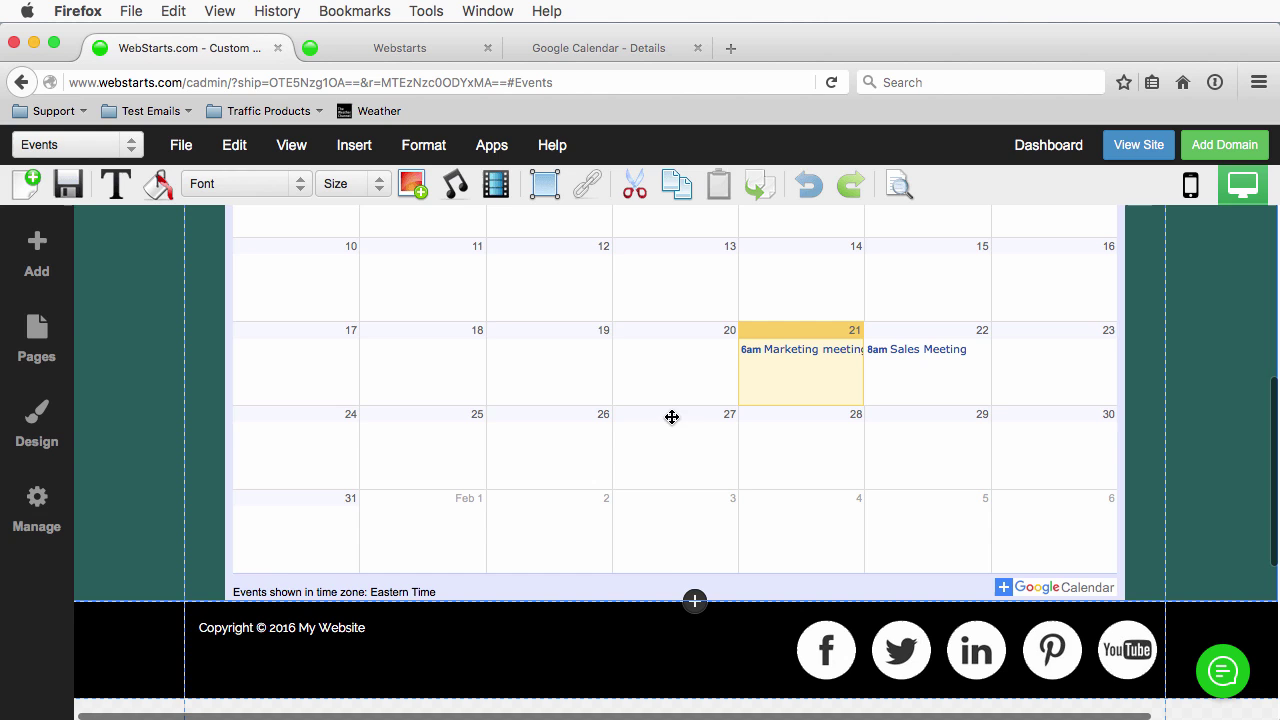
{"action": "left_click_drag", "start_coordinate": [669, 601], "coordinate": [668, 650]}
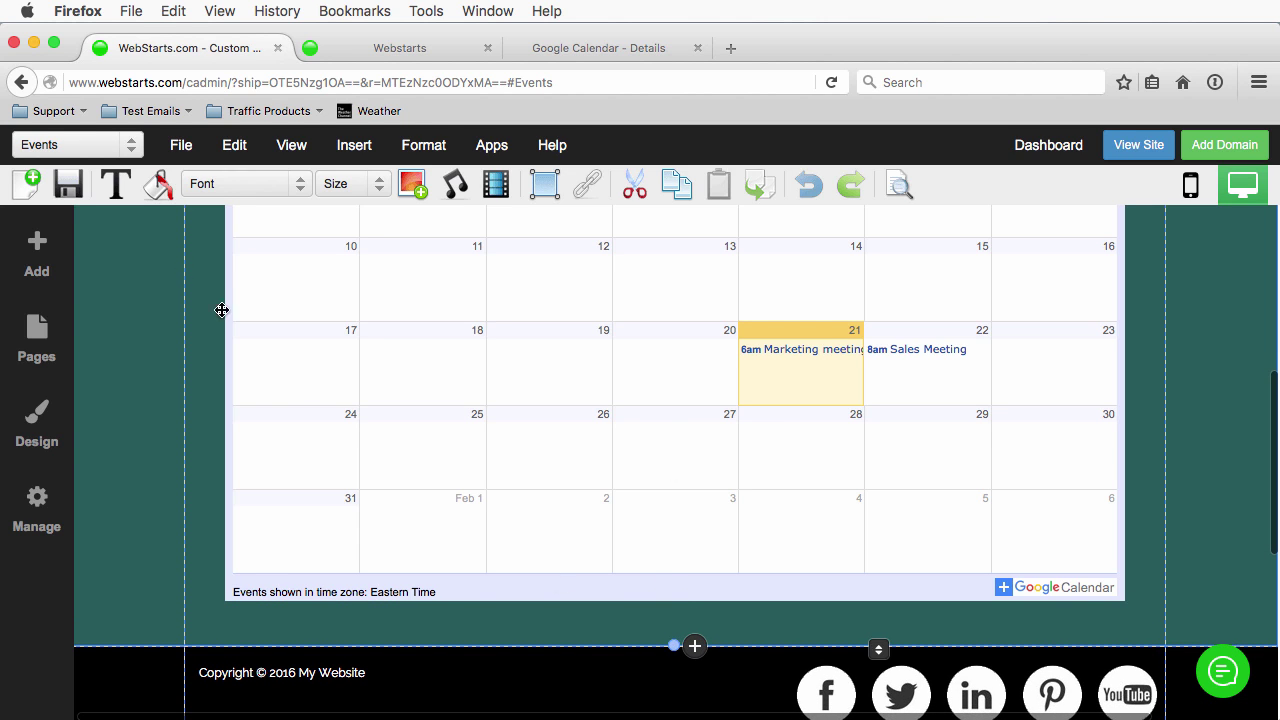
{"action": "left_click", "coordinate": [67, 184]}
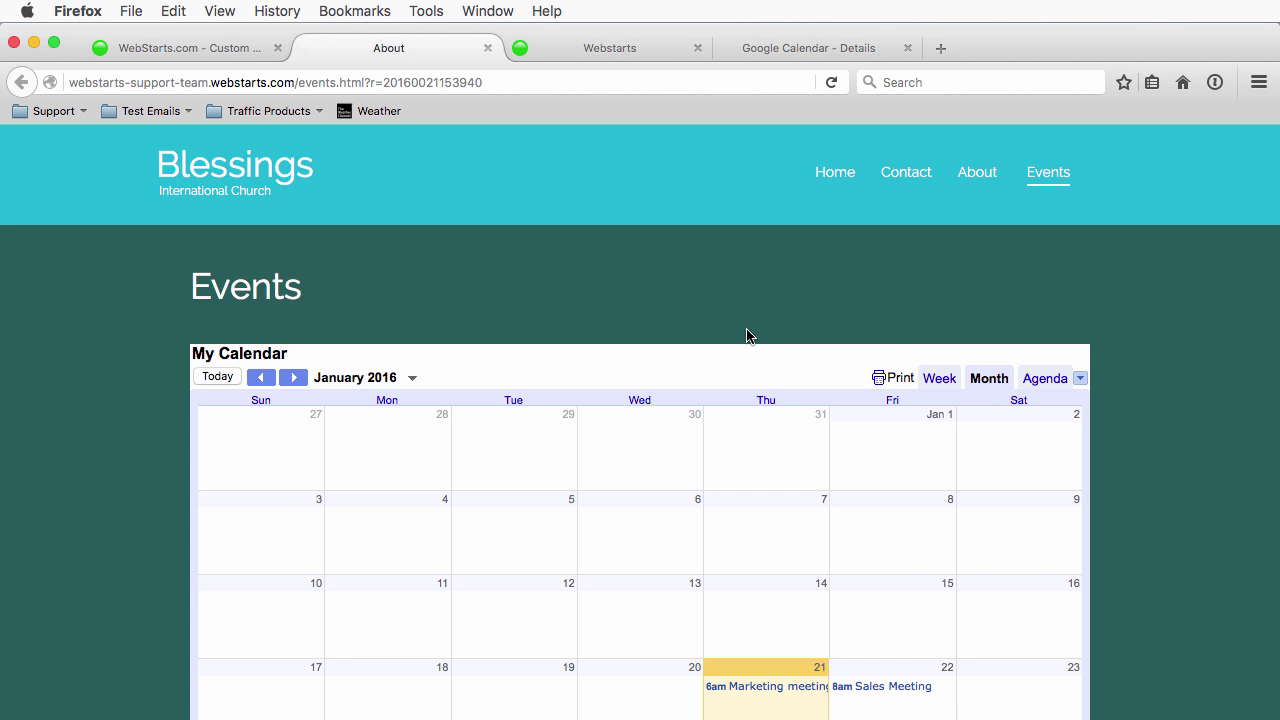
Look over the embedded calendar on the published Events page and reload the page without the query string in its address
{"action": "scroll", "coordinate": [746, 330], "scroll_direction": "down", "scroll_amount": 5}
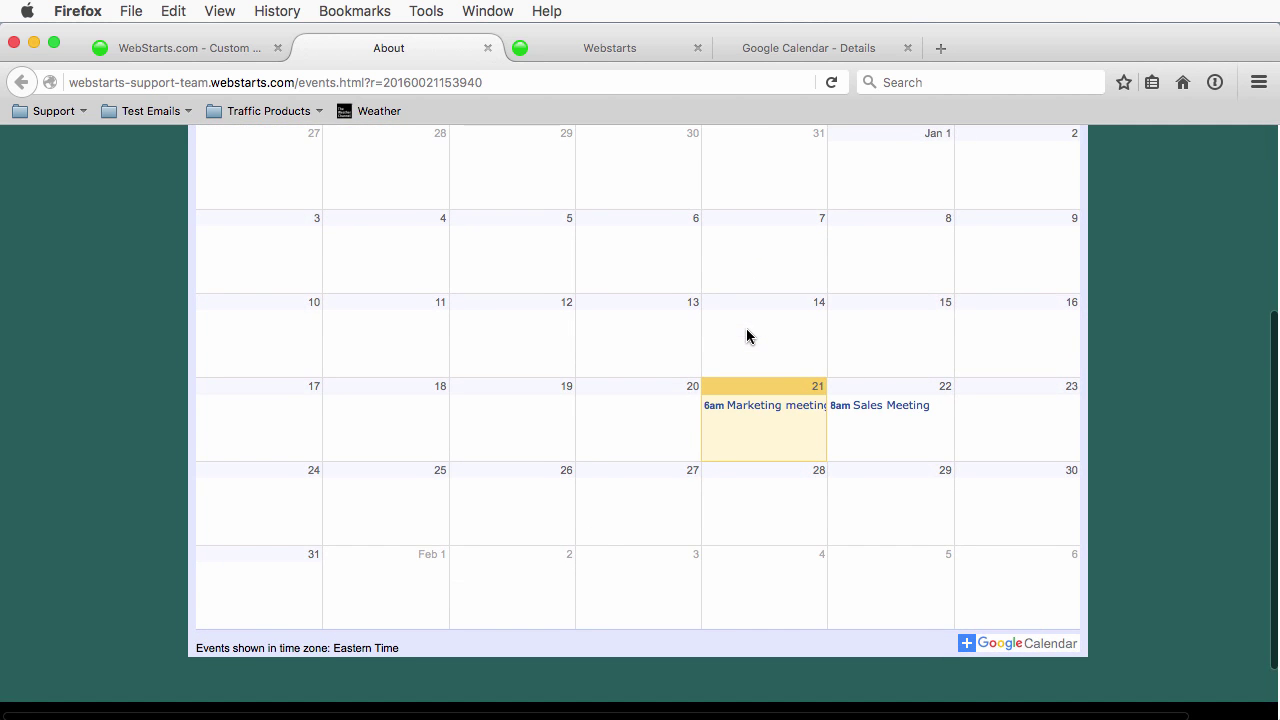
{"action": "scroll", "coordinate": [746, 336], "scroll_direction": "down", "scroll_amount": 2}
{"action": "scroll", "coordinate": [746, 336], "scroll_direction": "up", "scroll_amount": 5}
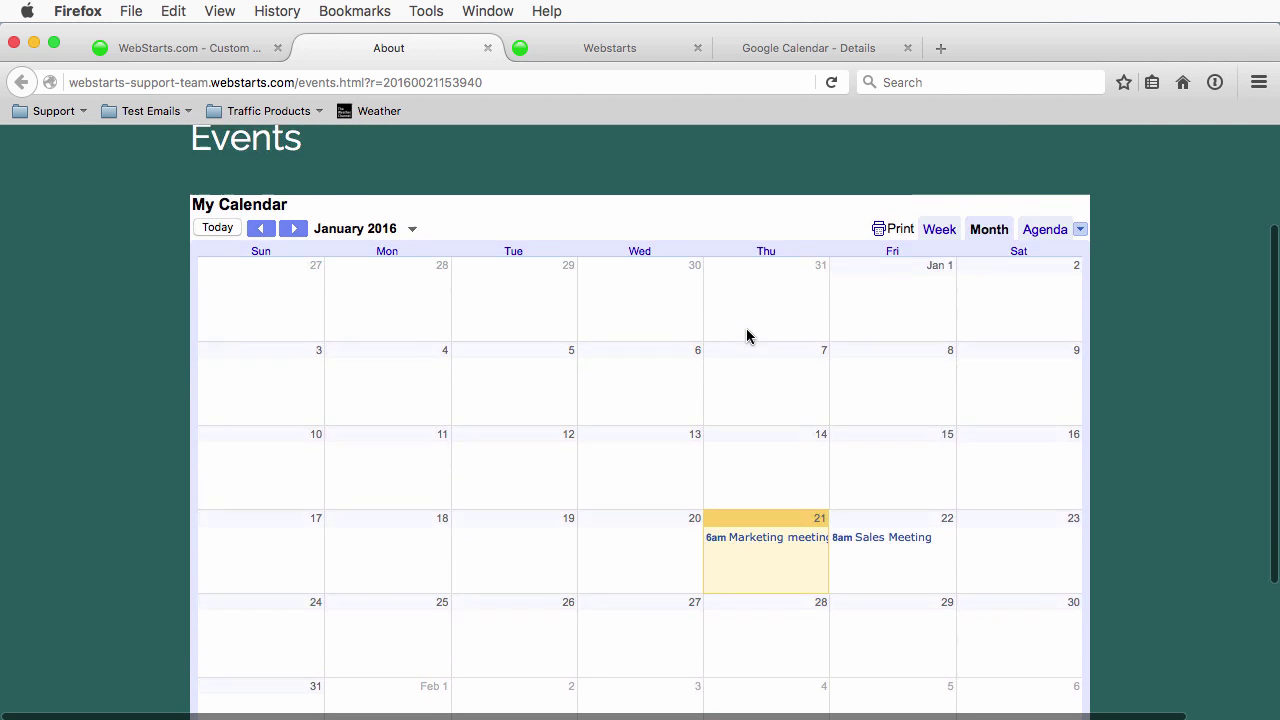
{"action": "scroll", "coordinate": [746, 336], "scroll_direction": "up", "scroll_amount": 1}
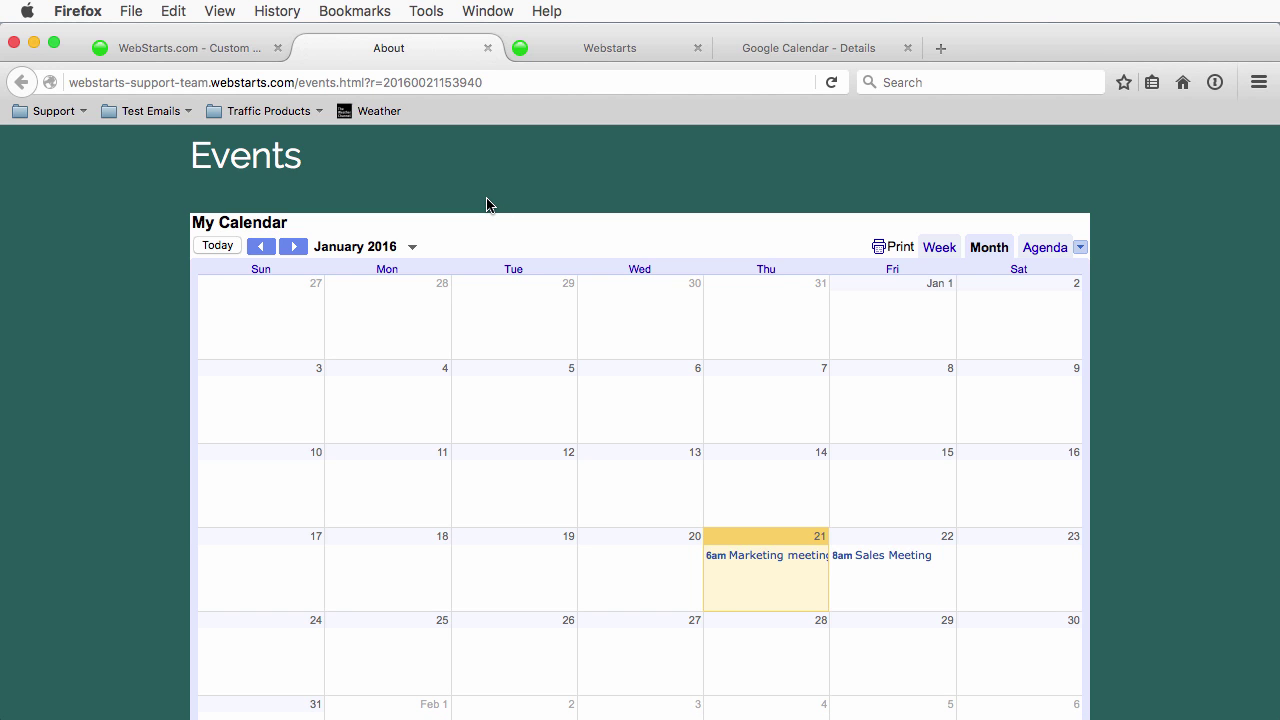
{"action": "left_click_drag", "start_coordinate": [481, 82], "coordinate": [372, 82]}
{"action": "key", "text": "BackSpace"}
{"action": "key", "text": "BackSpace"}
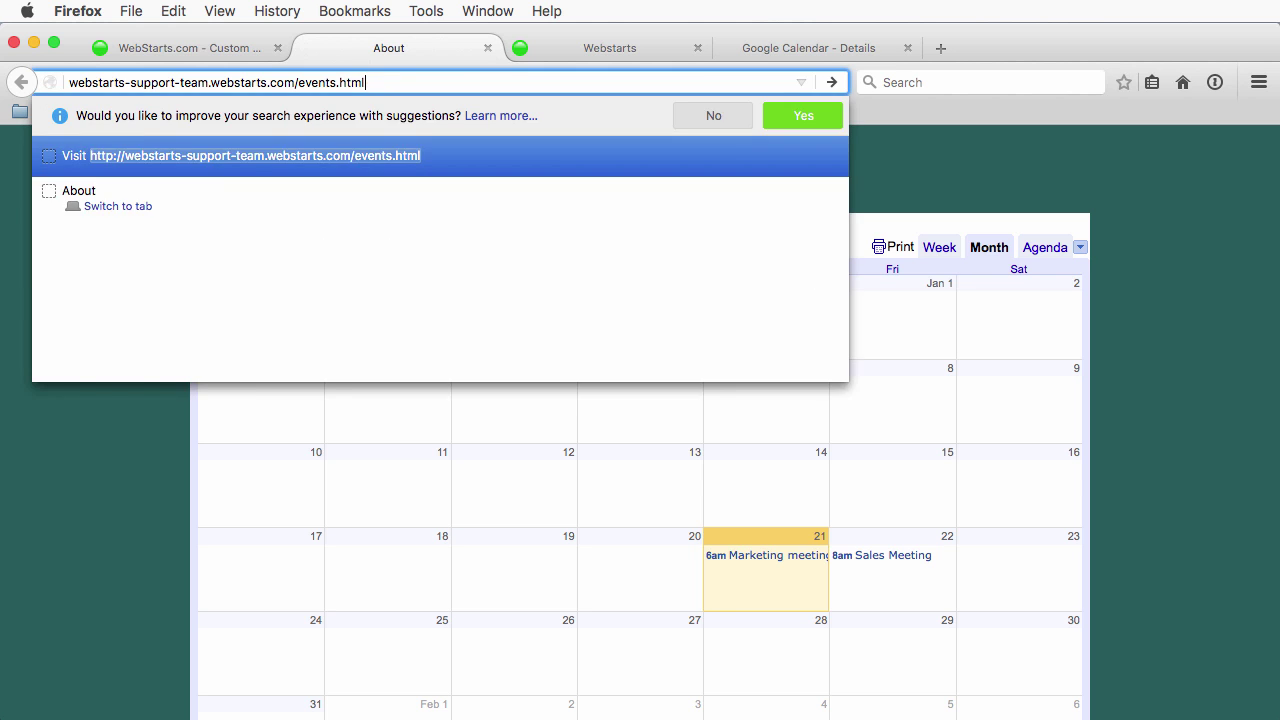
{"action": "key", "text": "Return"}
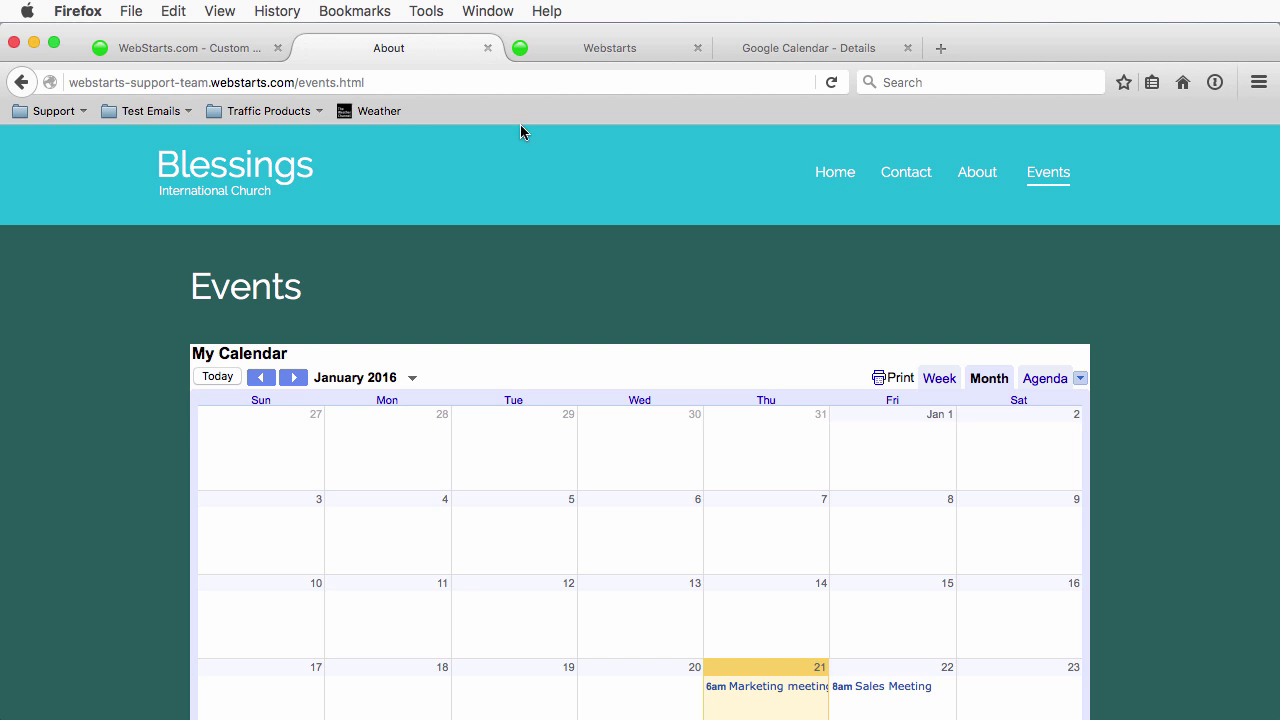
Copy the Events page address, open it in Chrome, and examine how the embedded calendar appears there
{"action": "left_click", "coordinate": [378, 83]}
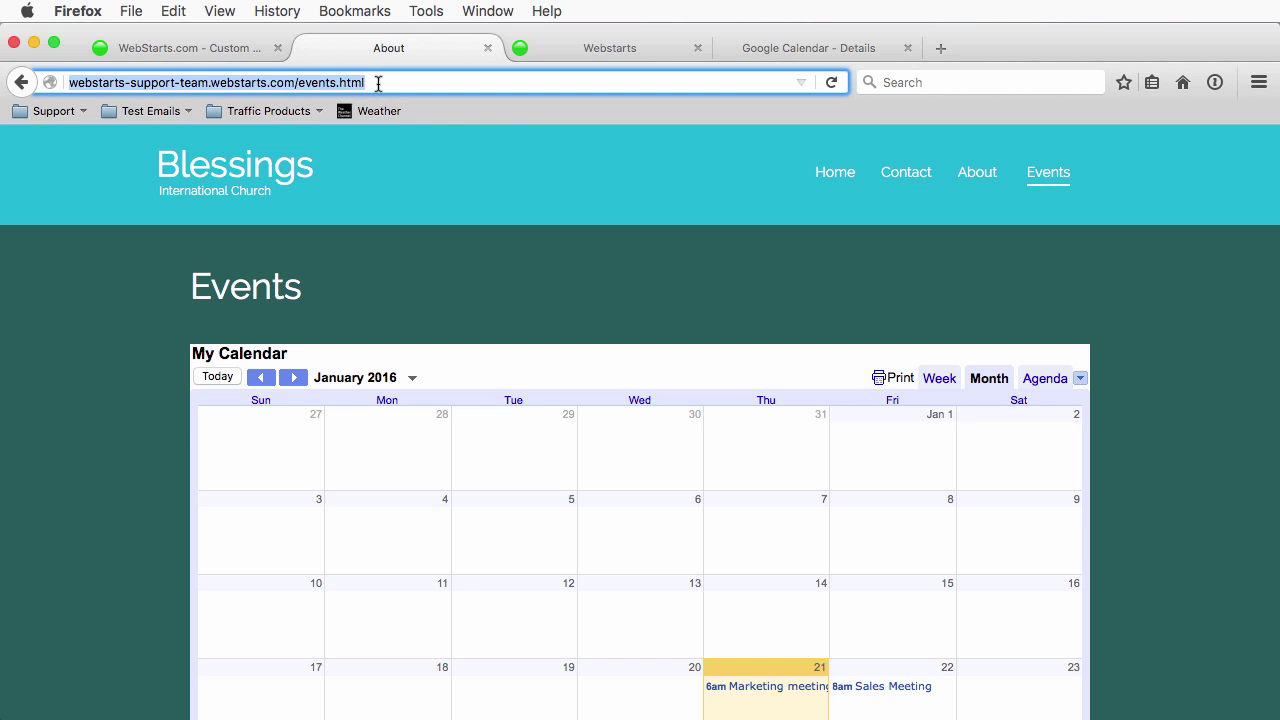
{"action": "left_click", "coordinate": [549, 719]}
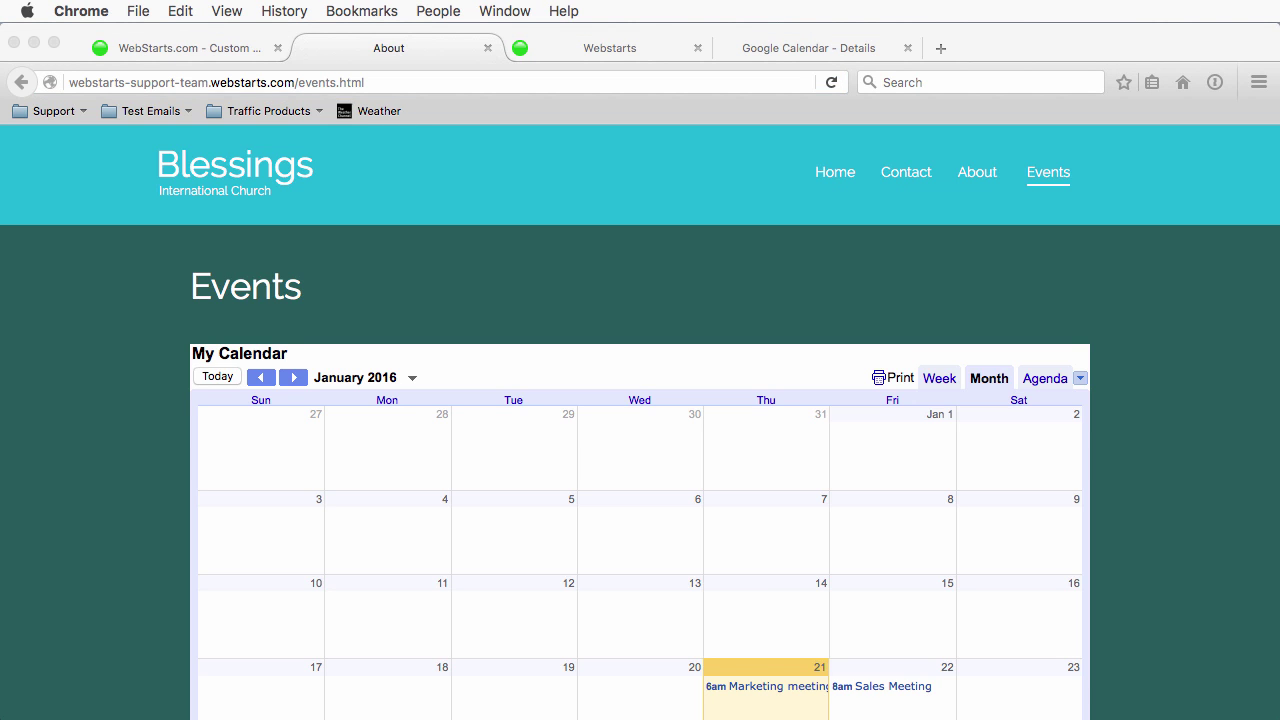
{"action": "left_click", "coordinate": [771, 700]}
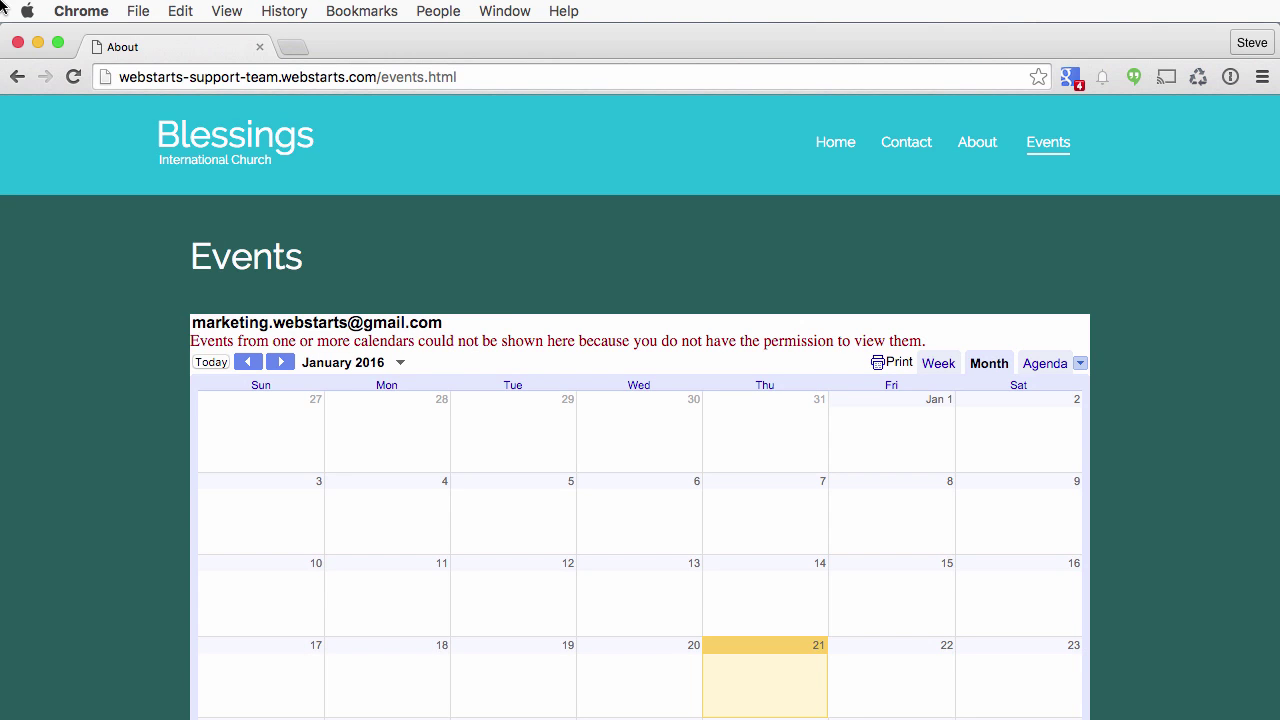
{"action": "triple_click", "coordinate": [372, 341]}
{"action": "left_click", "coordinate": [465, 344]}
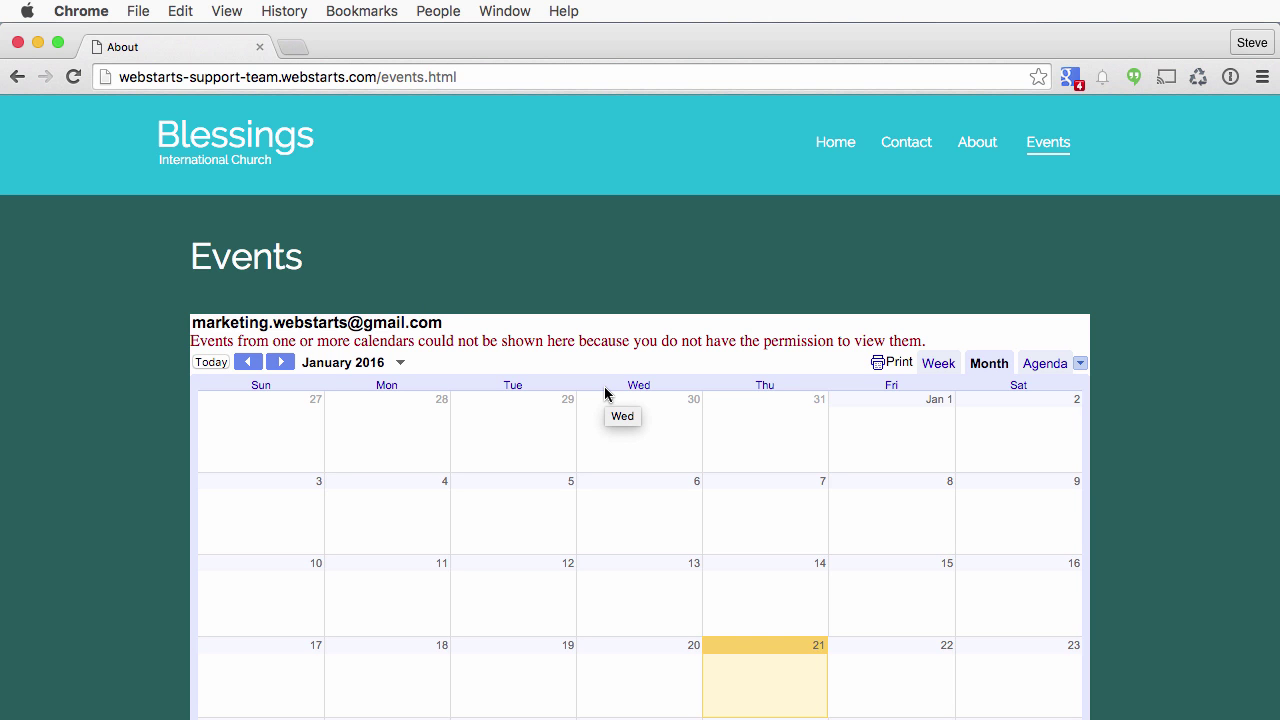
{"action": "scroll", "coordinate": [604, 393], "scroll_direction": "down", "scroll_amount": 3}
{"action": "scroll", "coordinate": [604, 393], "scroll_direction": "up", "scroll_amount": 3}
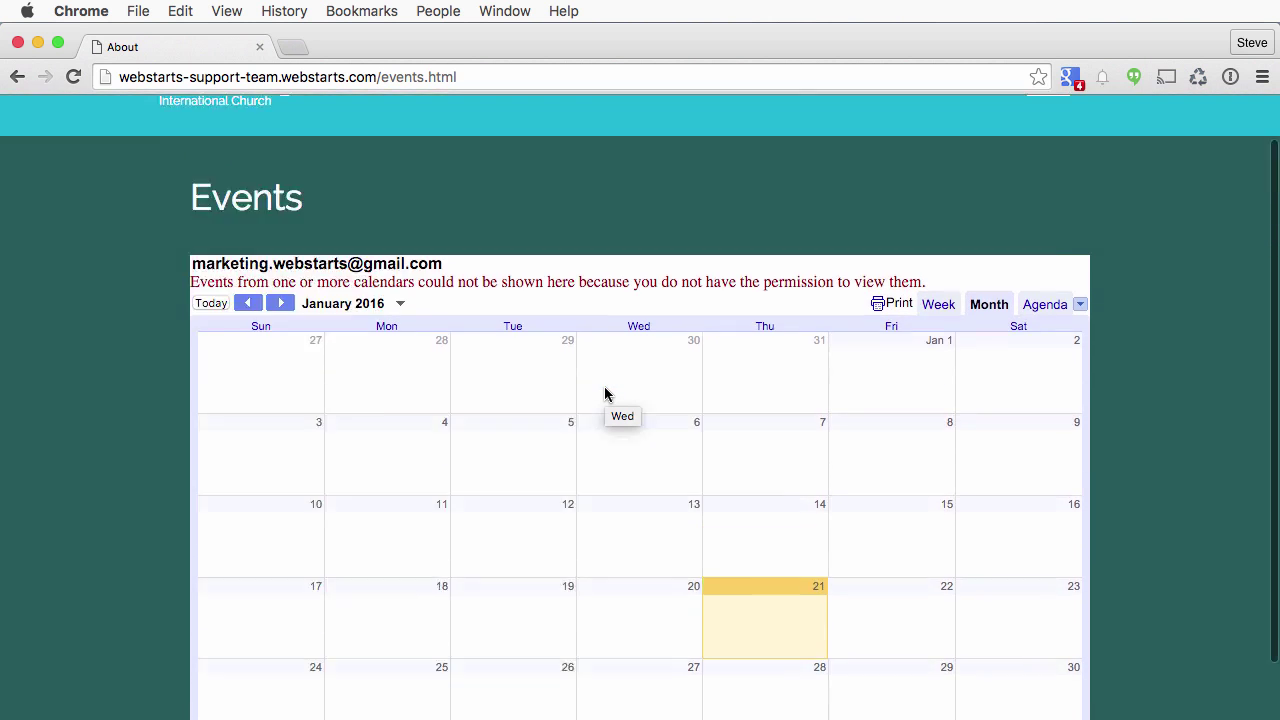
Switch back to Firefox and go from the Google Calendar details page to My Calendar's sharing settings
{"action": "left_click_drag", "start_coordinate": [371, 49], "coordinate": [560, 715]}
{"action": "left_click", "coordinate": [412, 298]}
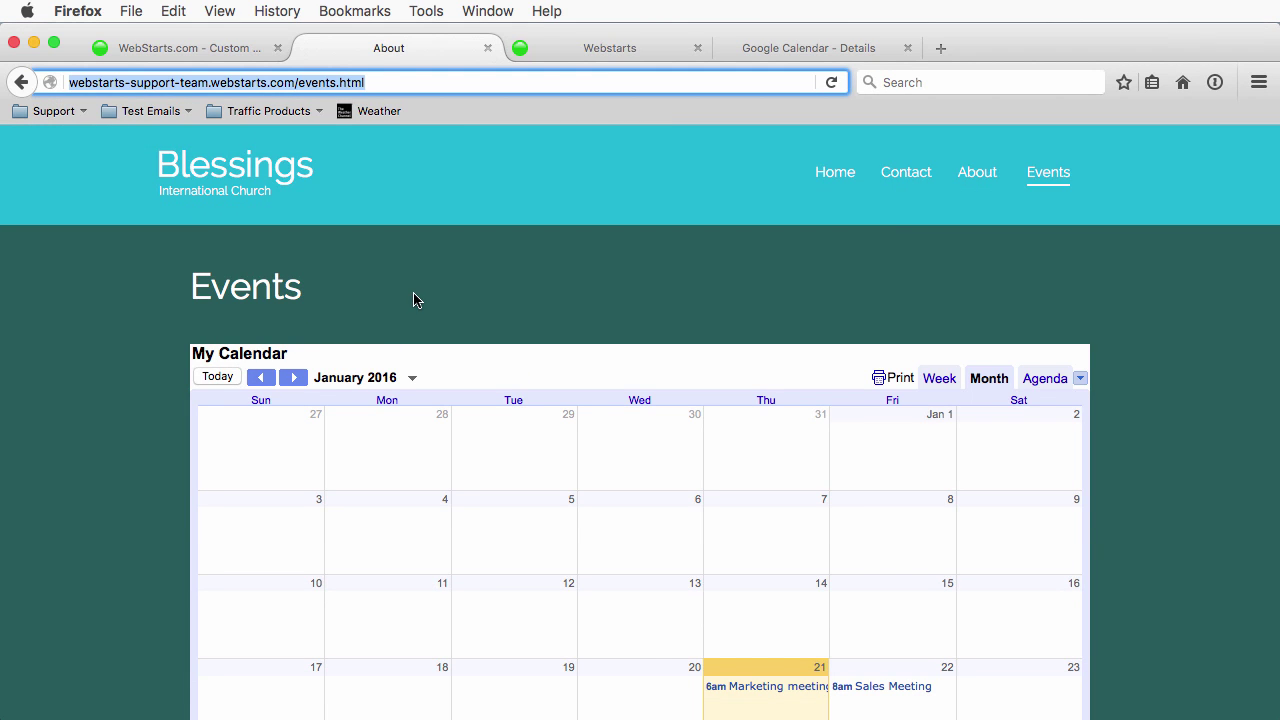
{"action": "left_click", "coordinate": [603, 43]}
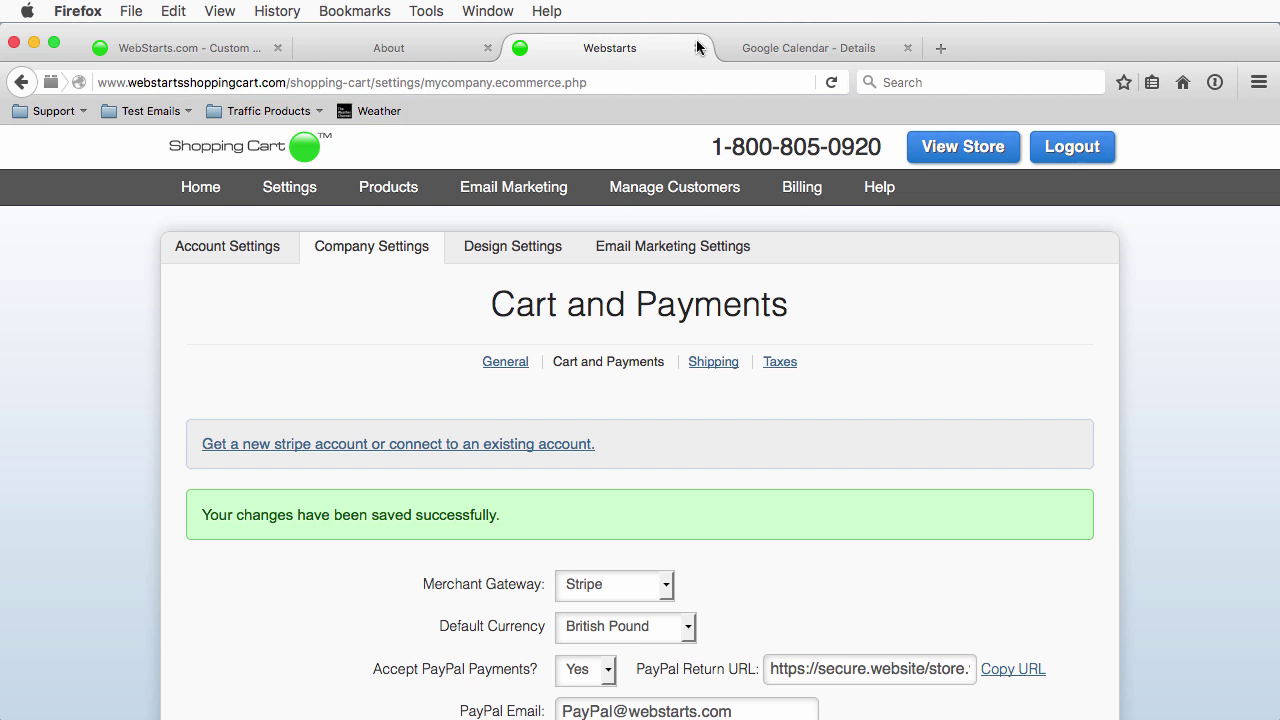
{"action": "left_click", "coordinate": [800, 42]}
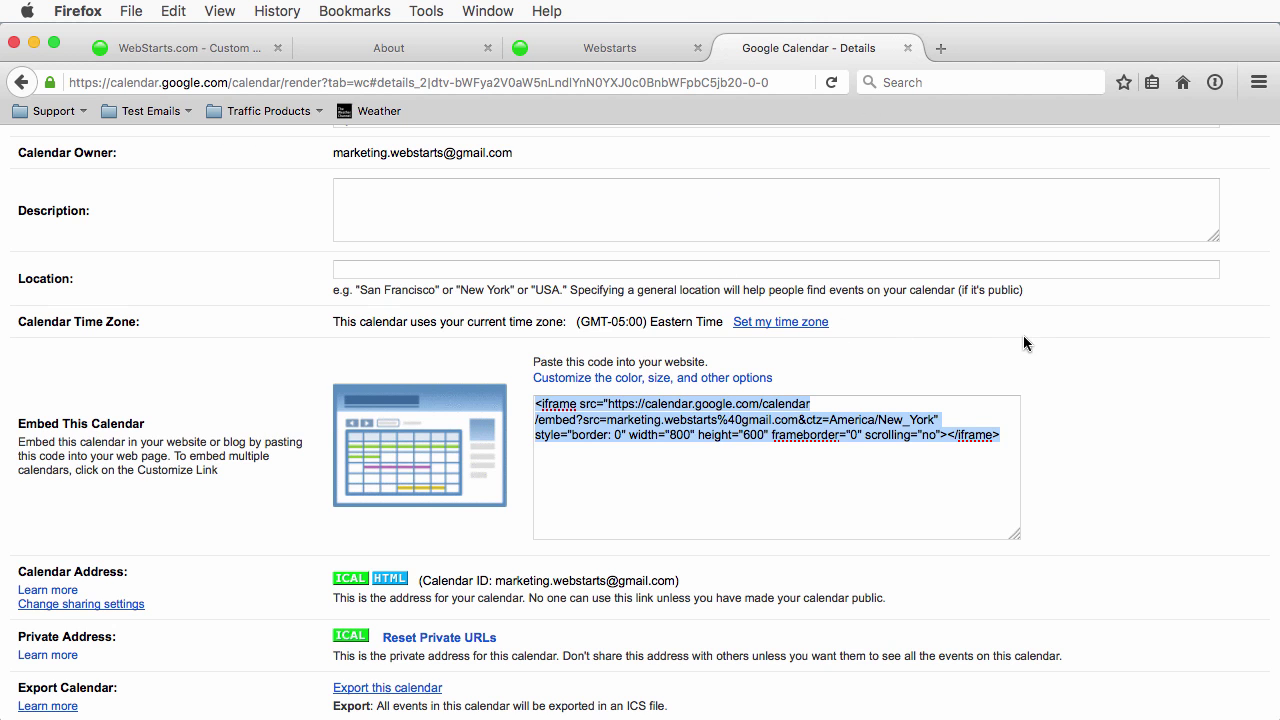
{"action": "left_click", "coordinate": [926, 366]}
{"action": "scroll", "coordinate": [926, 358], "scroll_direction": "up", "scroll_amount": 3}
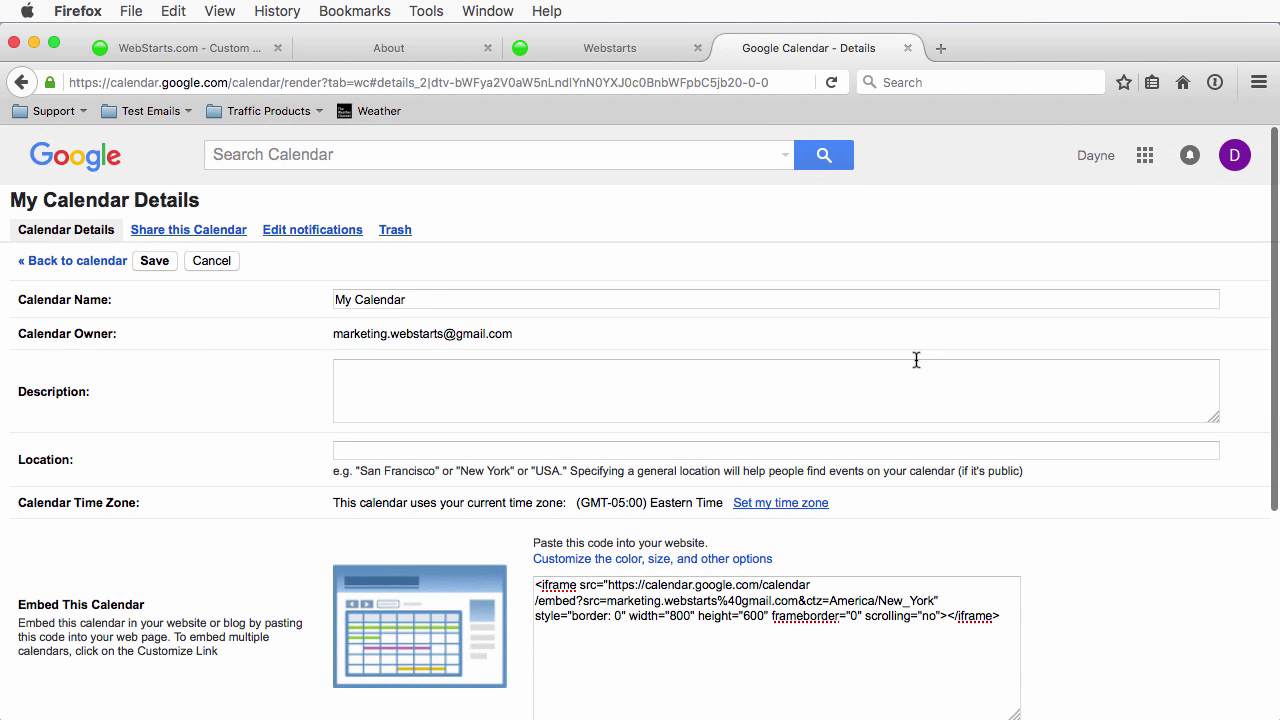
{"action": "left_click", "coordinate": [185, 232]}
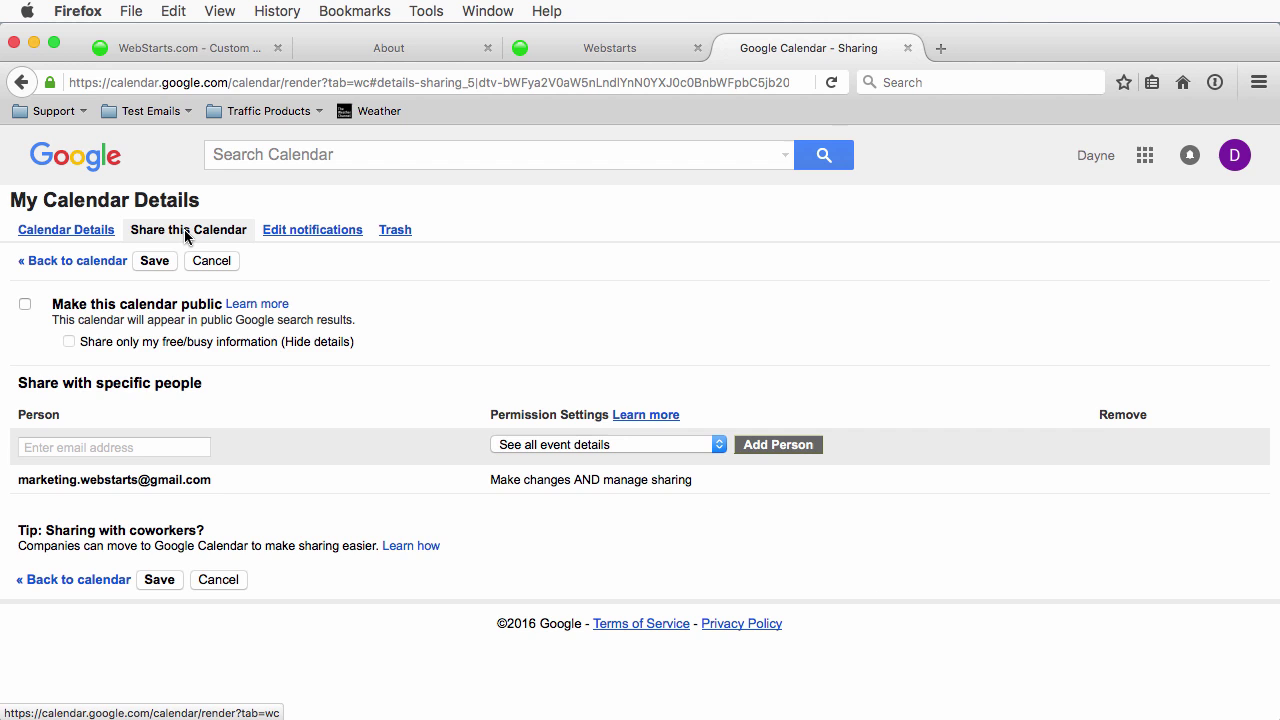
Return to the main Google Calendar view and open the sharing settings for My Calendar from the calendar list
{"action": "left_click", "coordinate": [1145, 155]}
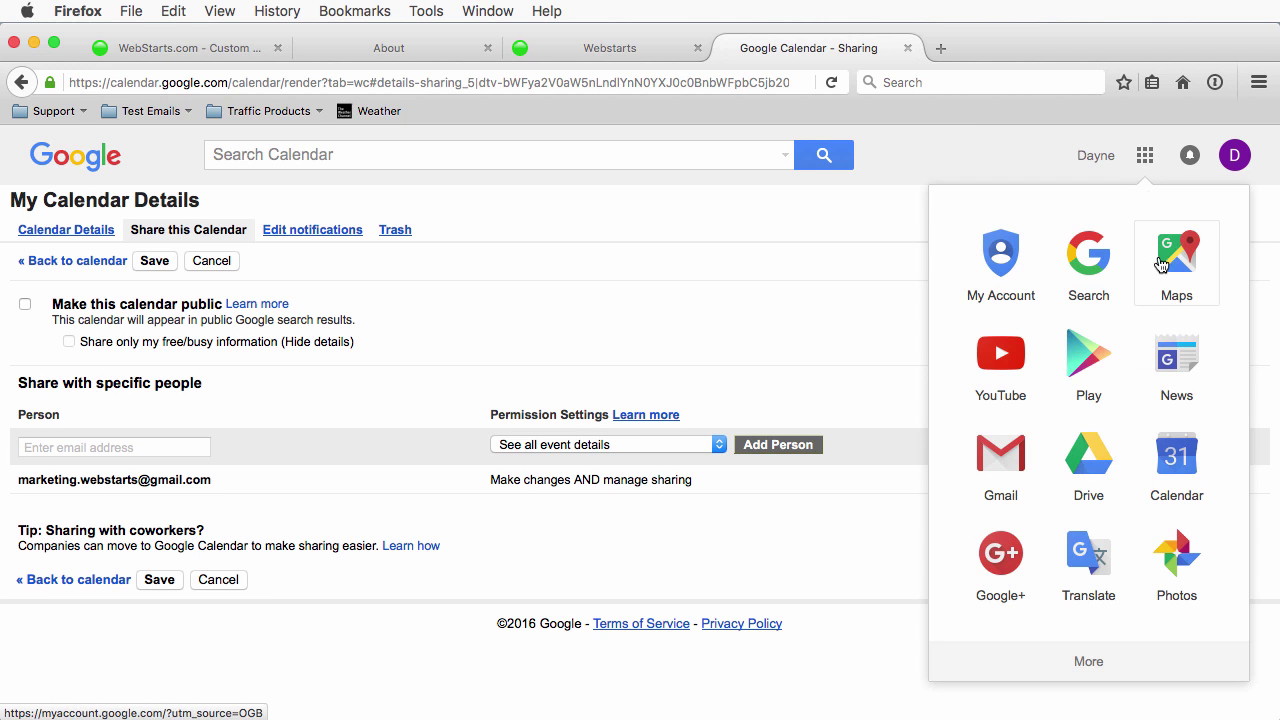
{"action": "left_click", "coordinate": [1184, 453]}
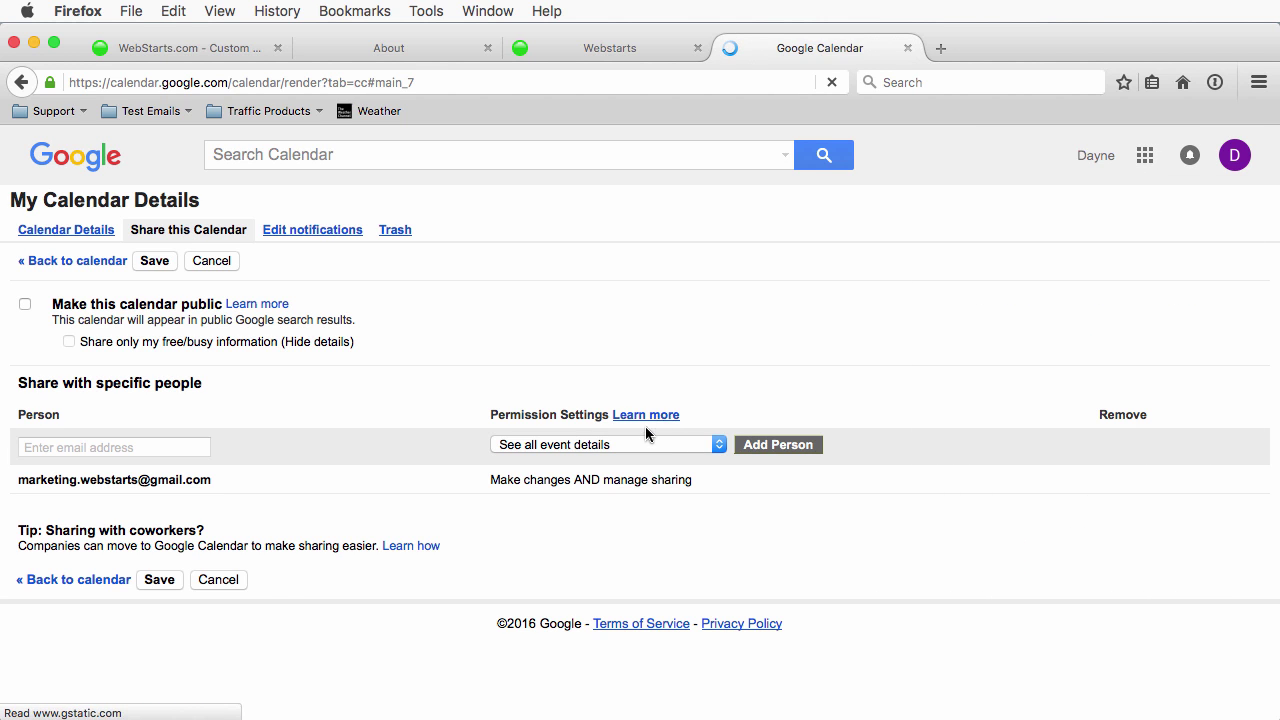
{"action": "left_click", "coordinate": [168, 498]}
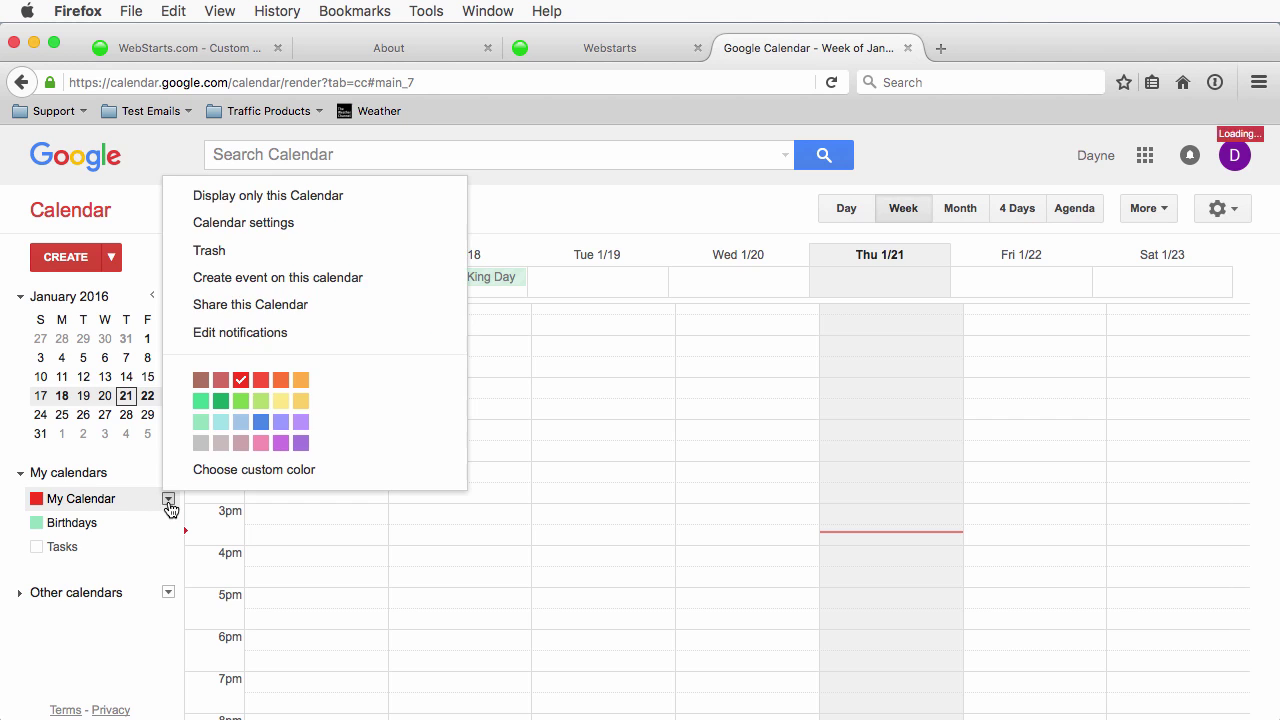
{"action": "left_click", "coordinate": [249, 305]}
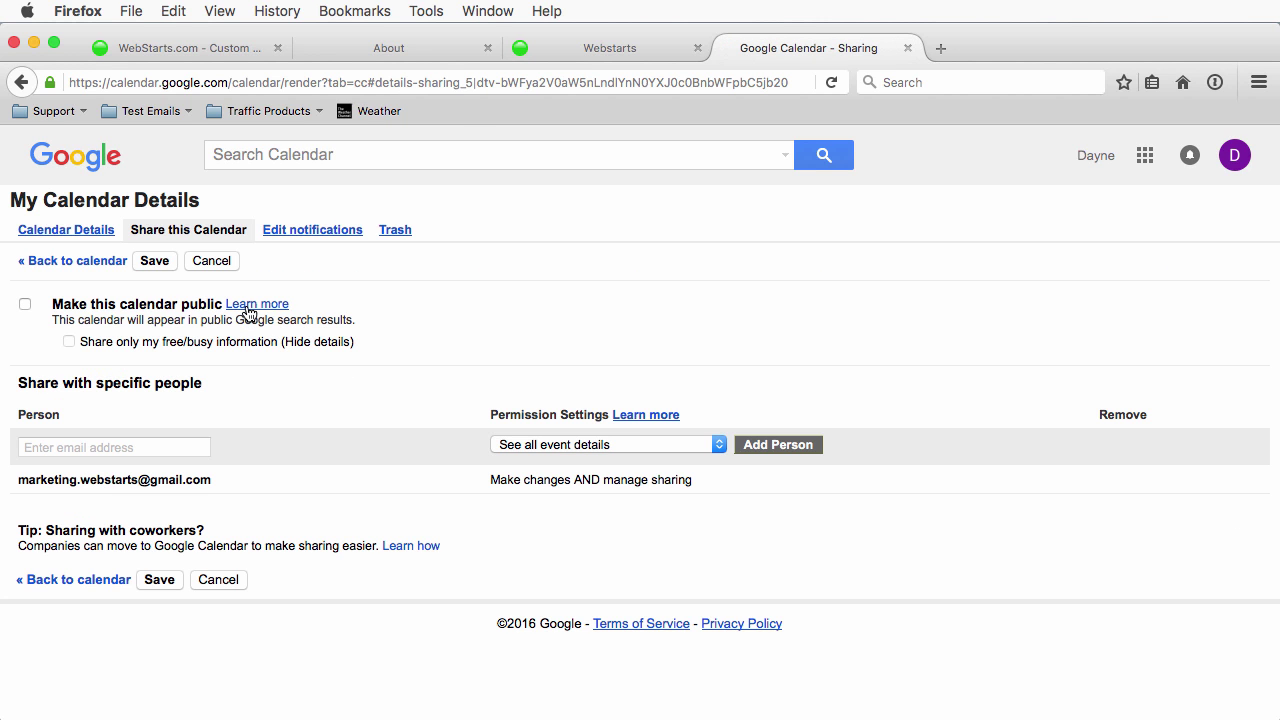
Make My Calendar public, save and confirm the sharing change, and look over the week's events
{"action": "left_click", "coordinate": [24, 305]}
{"action": "left_click", "coordinate": [150, 263]}
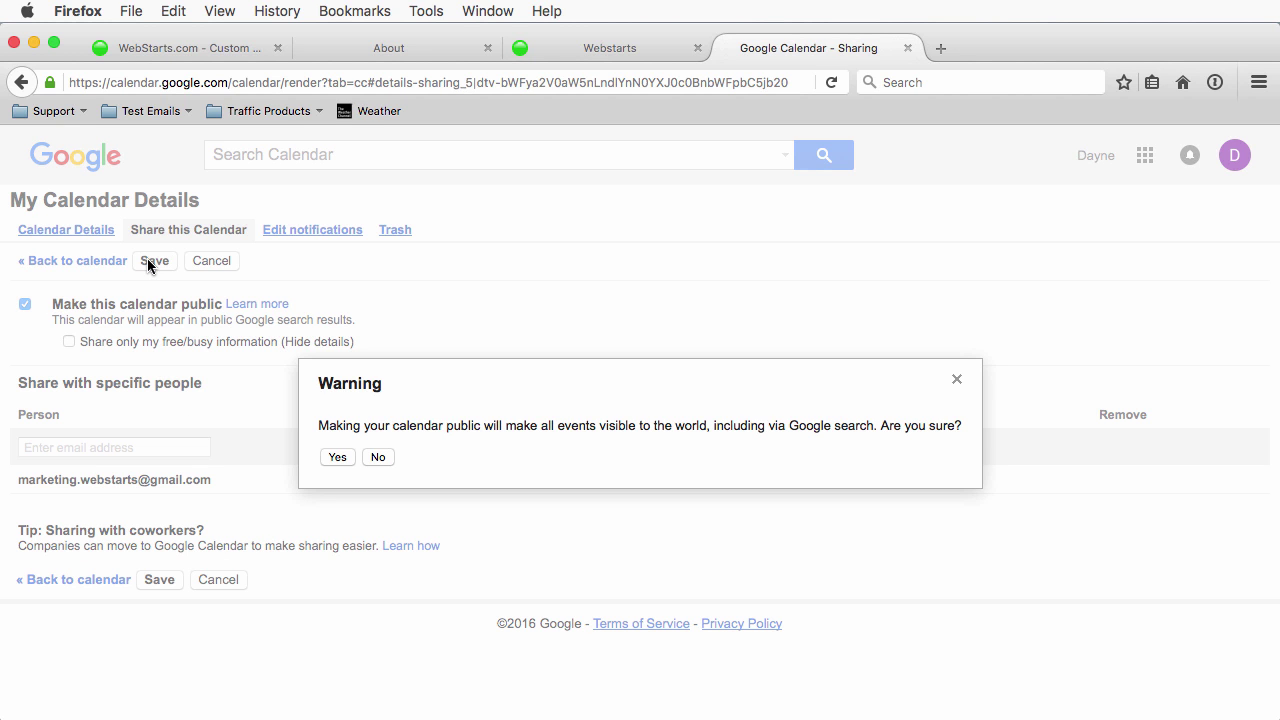
{"action": "left_click", "coordinate": [337, 457]}
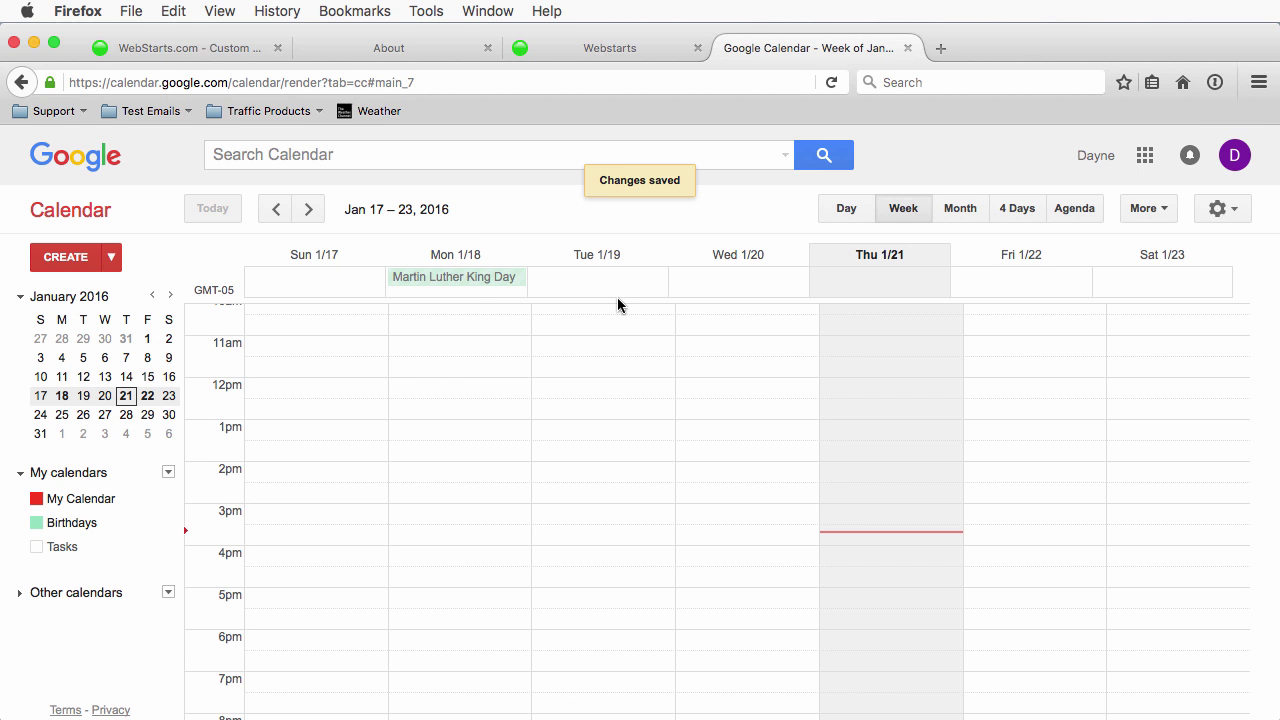
{"action": "scroll", "coordinate": [637, 506], "scroll_direction": "down", "scroll_amount": 4}
{"action": "scroll", "coordinate": [637, 506], "scroll_direction": "up", "scroll_amount": 8}
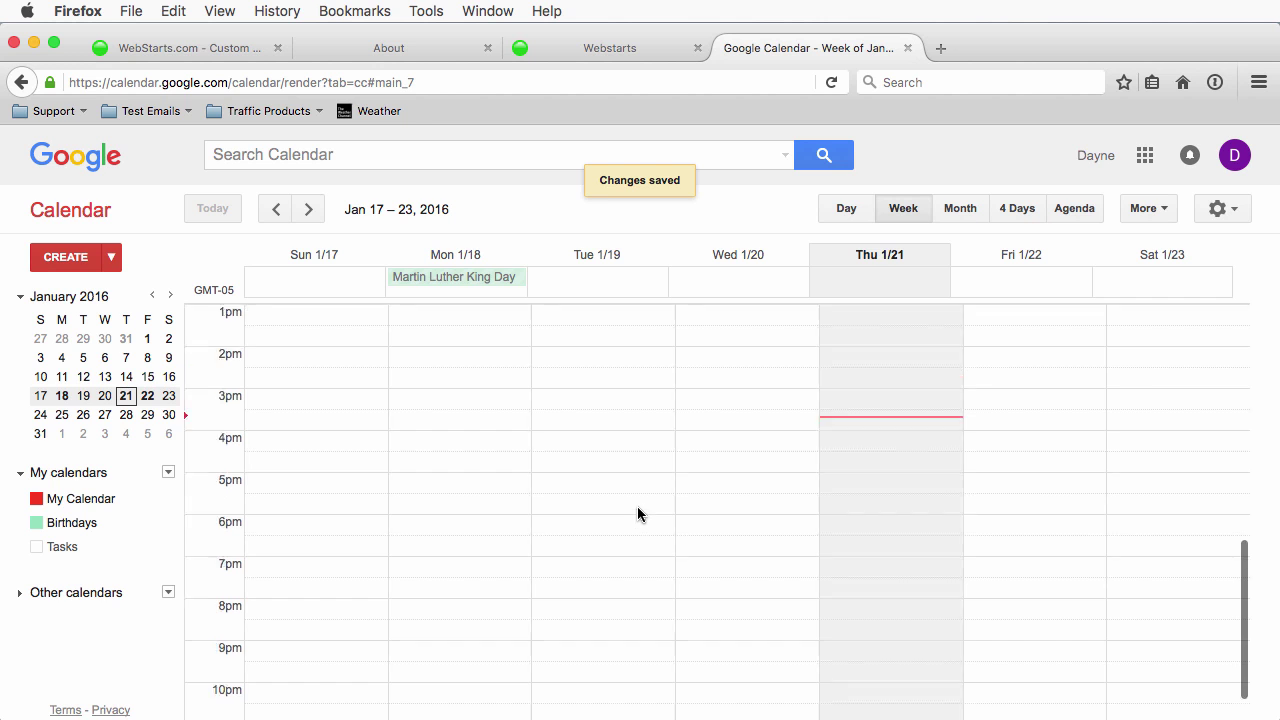
{"action": "scroll", "coordinate": [637, 514], "scroll_direction": "up", "scroll_amount": 4}
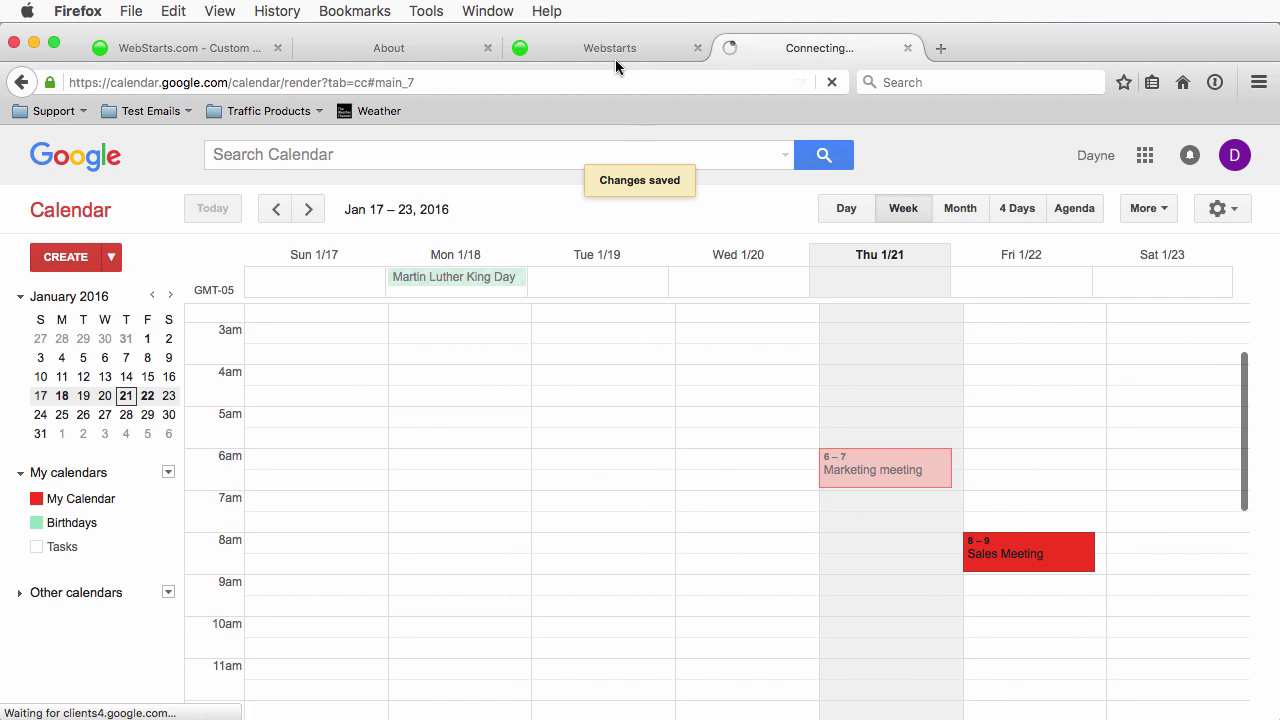
Switch to Chrome, reload the Events page to check the embedded calendar, view the Sales Meeting's full details, and close the browser window
{"action": "key", "text": "super+Tab"}
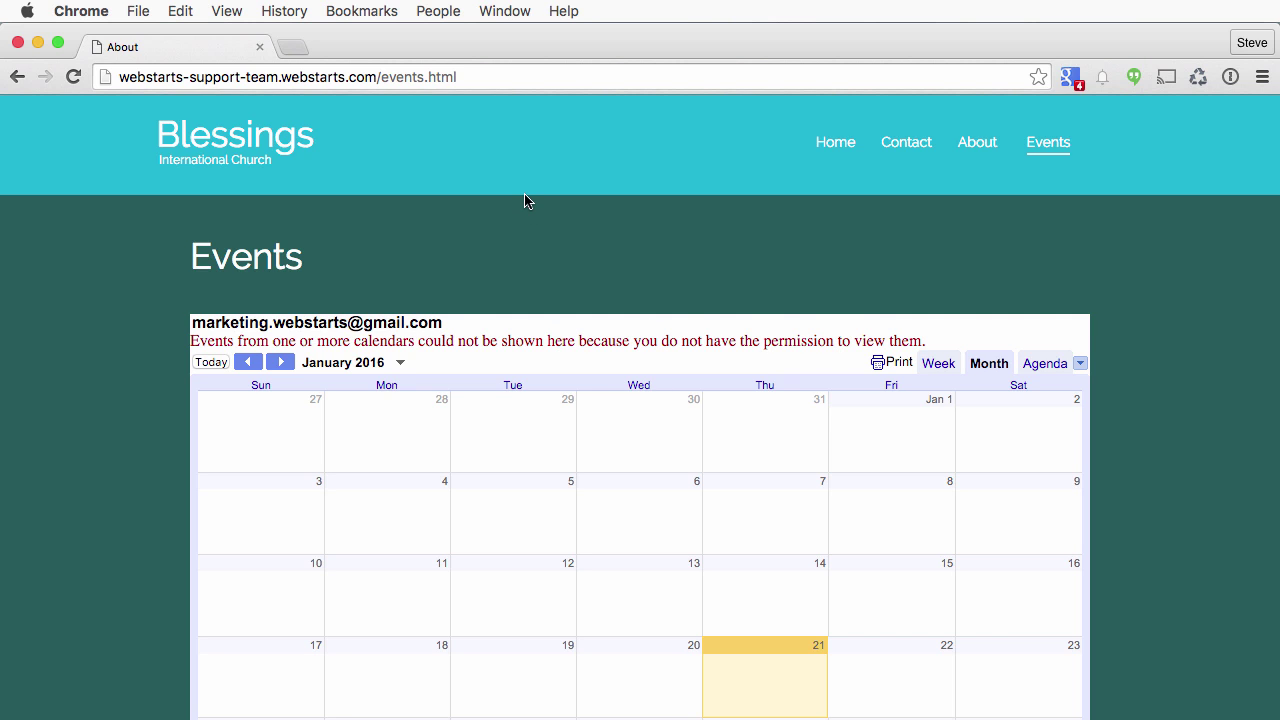
{"action": "key", "text": "super+r"}
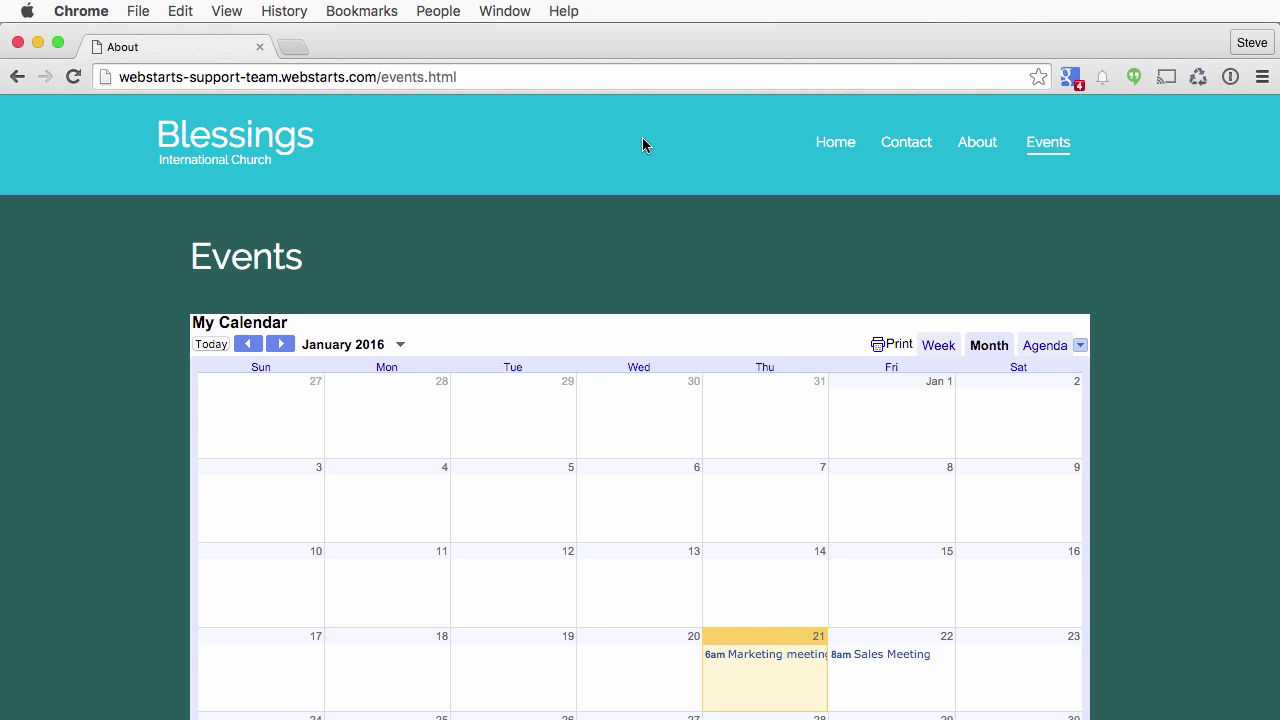
{"action": "left_click", "coordinate": [850, 655]}
{"action": "left_click", "coordinate": [724, 610]}
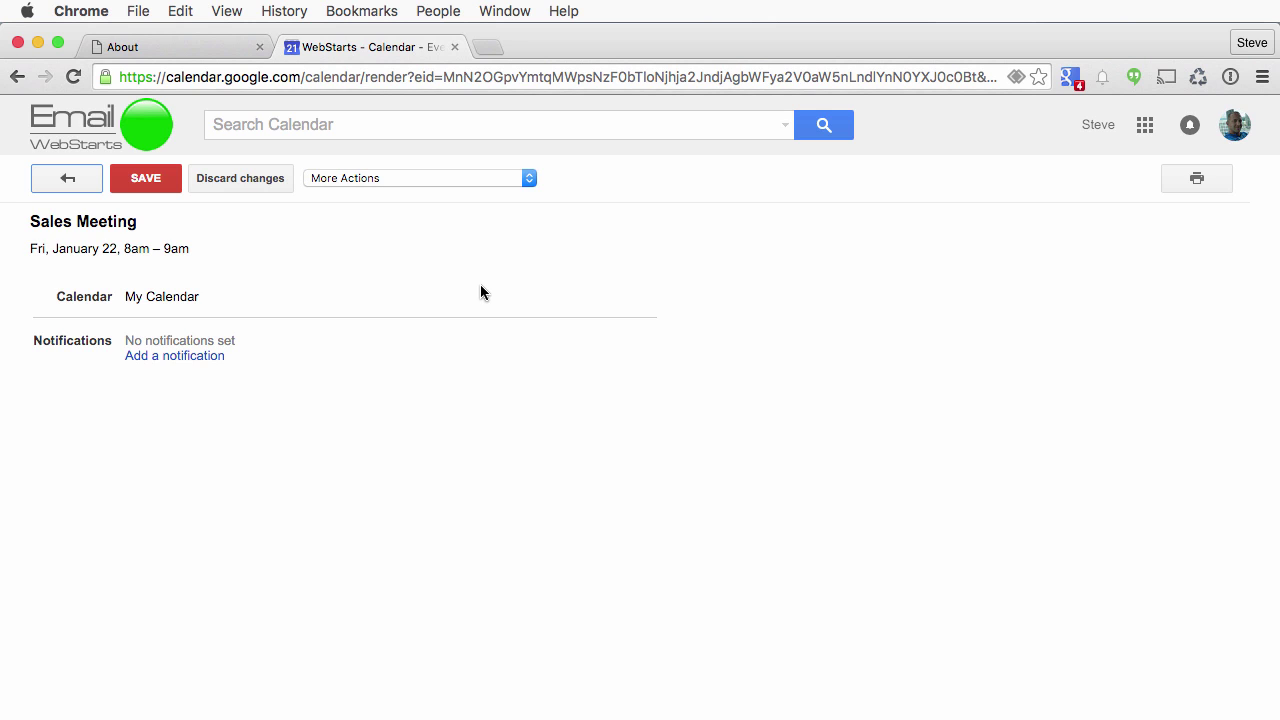
{"action": "left_click", "coordinate": [454, 47]}
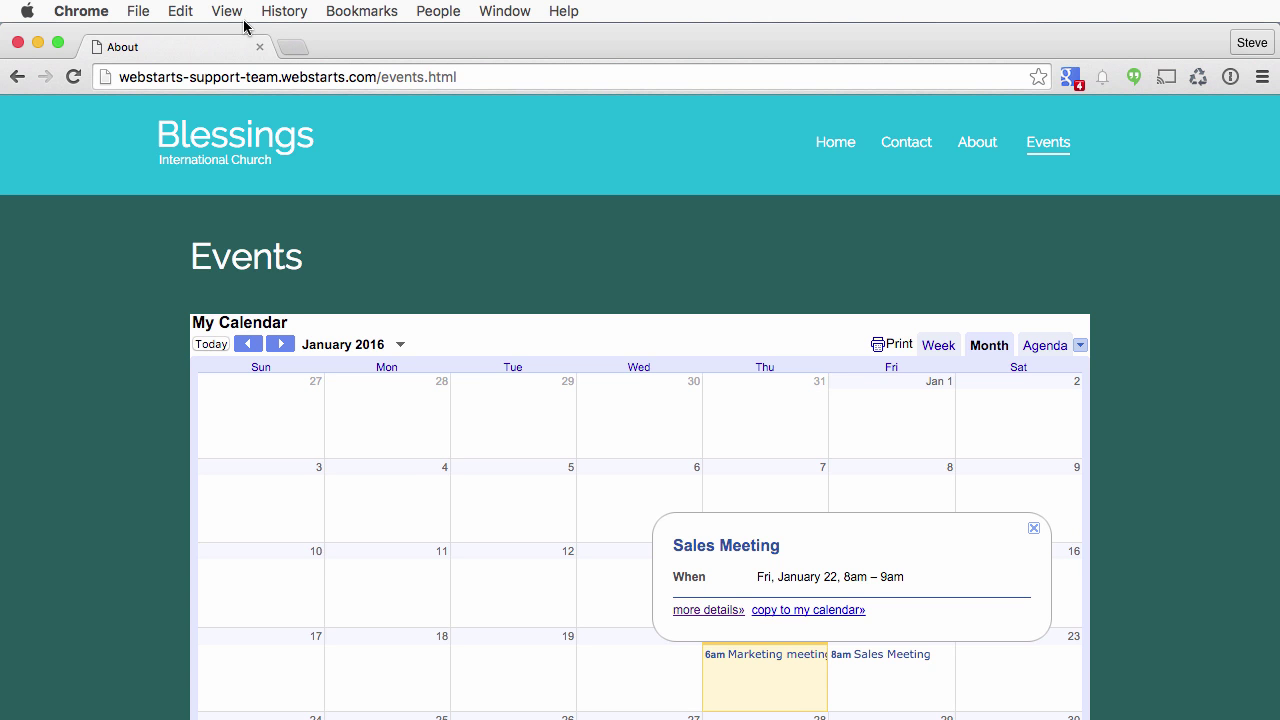
{"action": "left_click", "coordinate": [18, 42]}
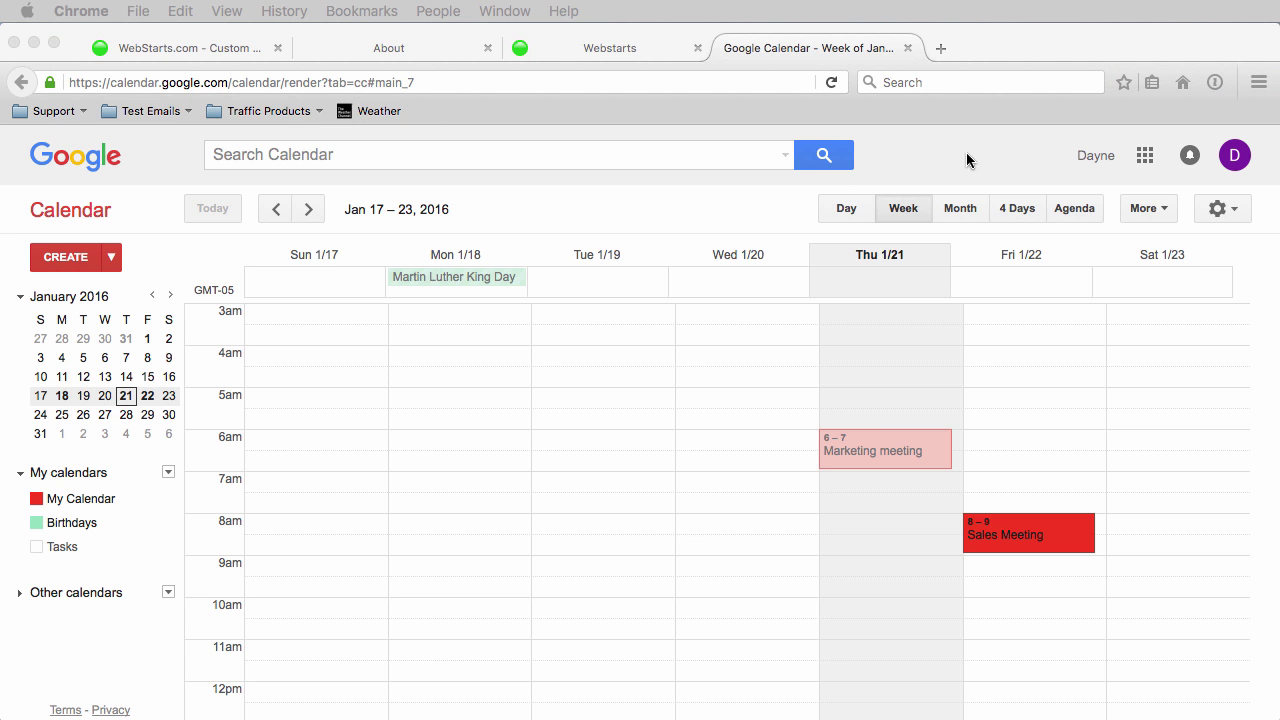